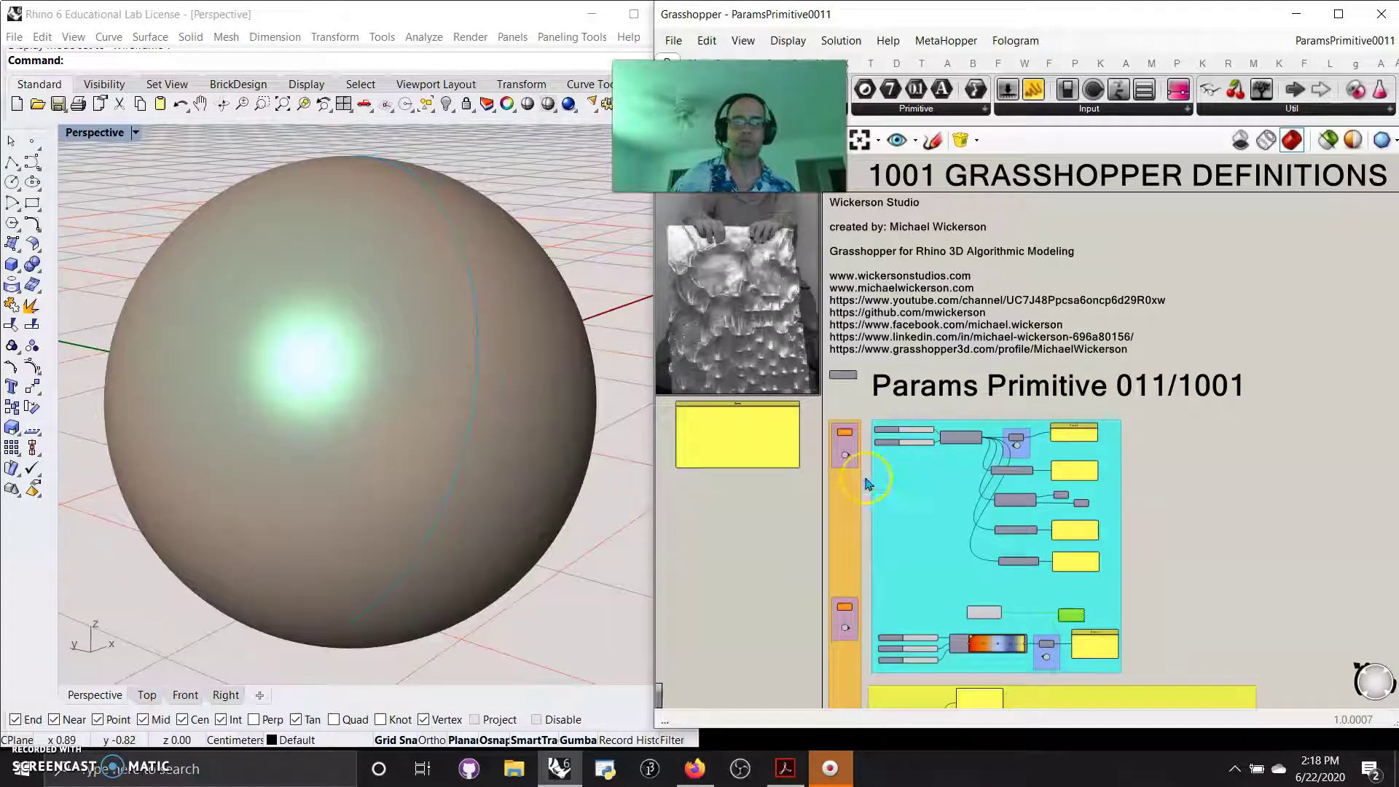
Step: Survey the Complex, Colour and Culture parameter sections of the Params Primitive 011/1001 definition
scroll(791, 495, "up", 1)
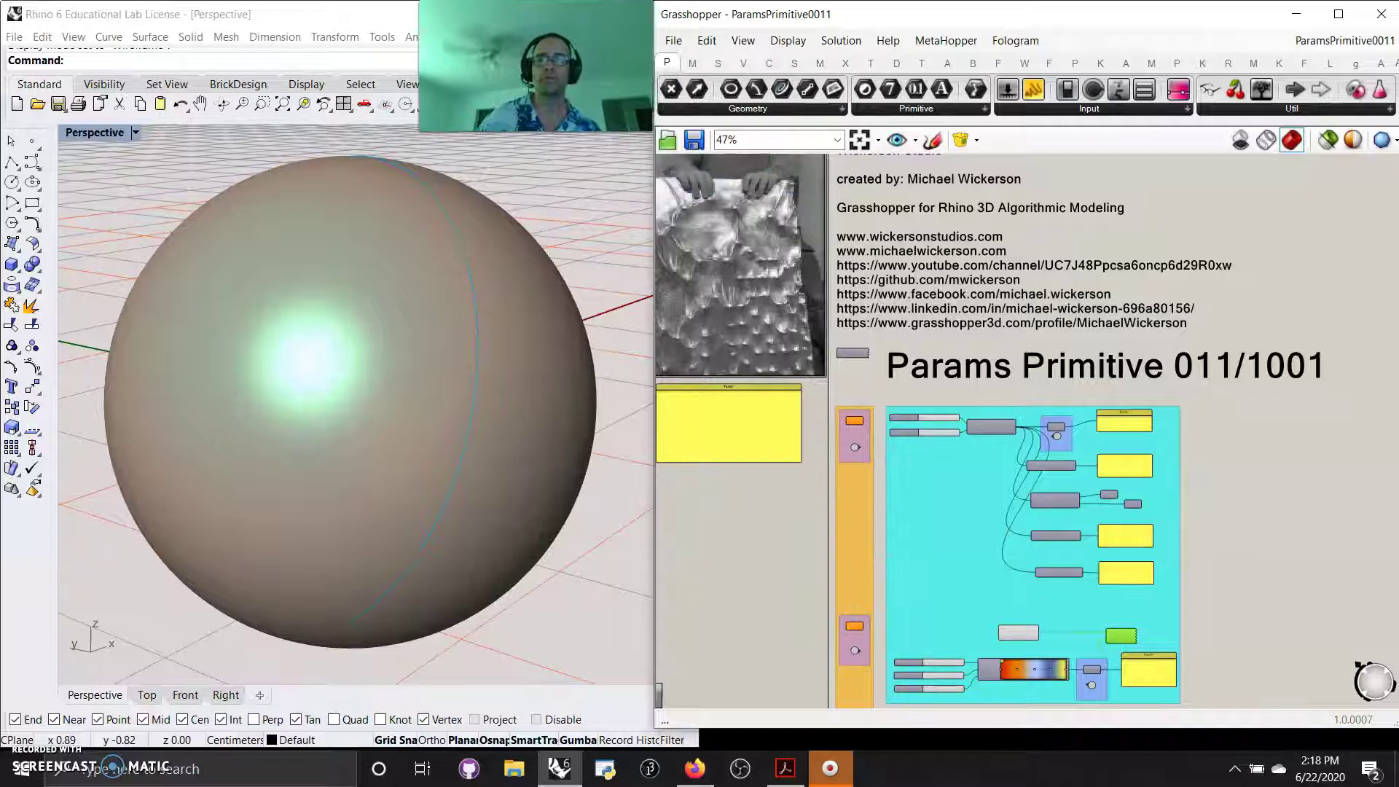
scroll(843, 469, "up", 6)
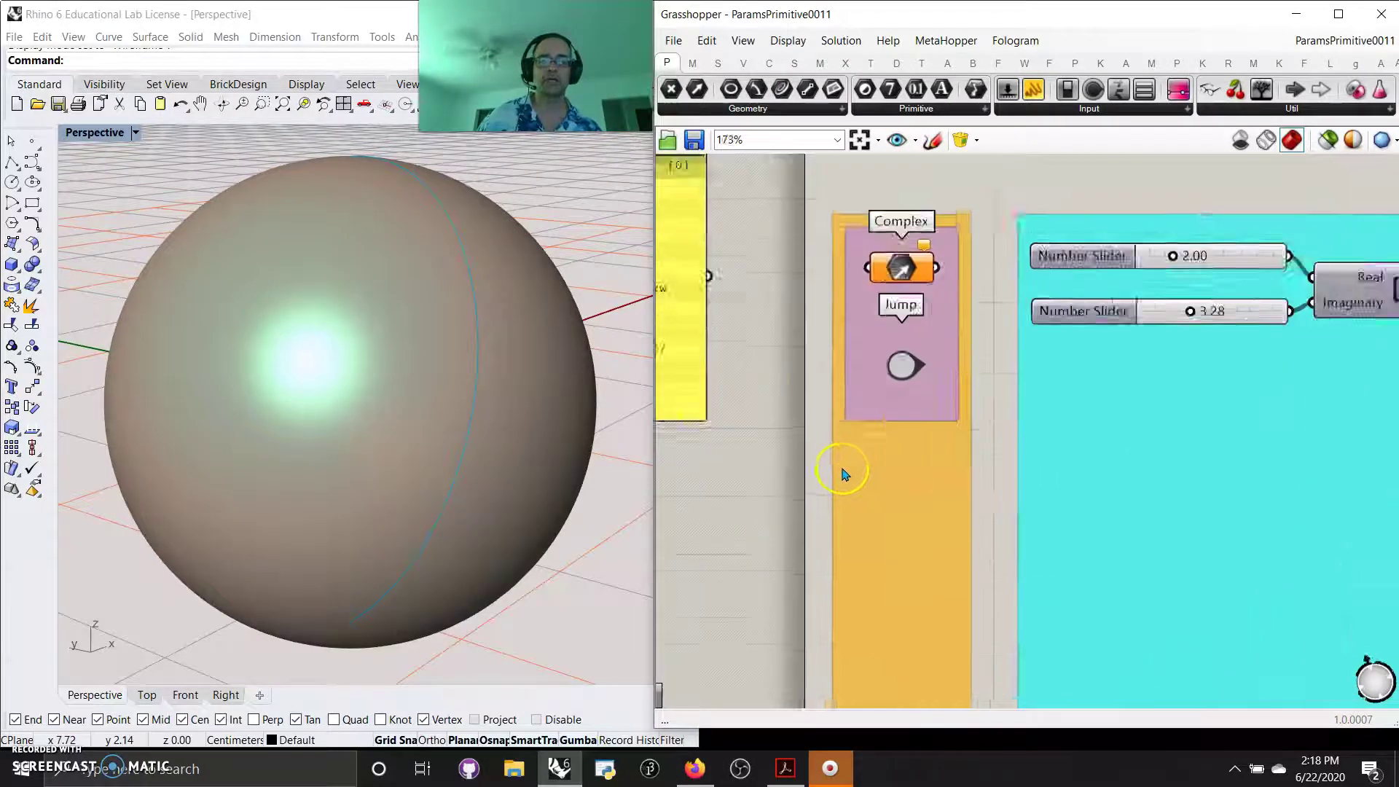
right_click_drag(800, 437, 758, 430)
scroll(759, 431, "down", 4)
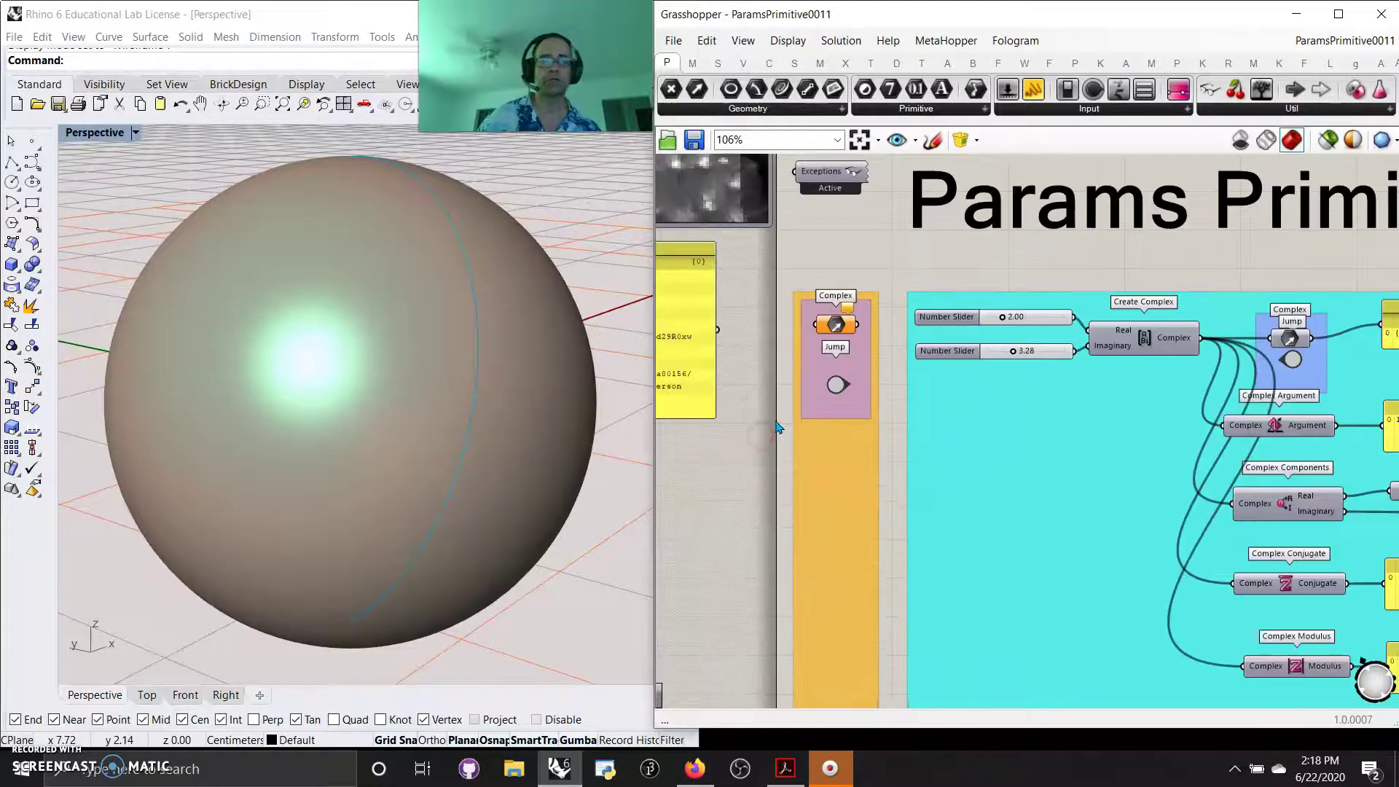
right_click_drag(765, 282, 782, 308)
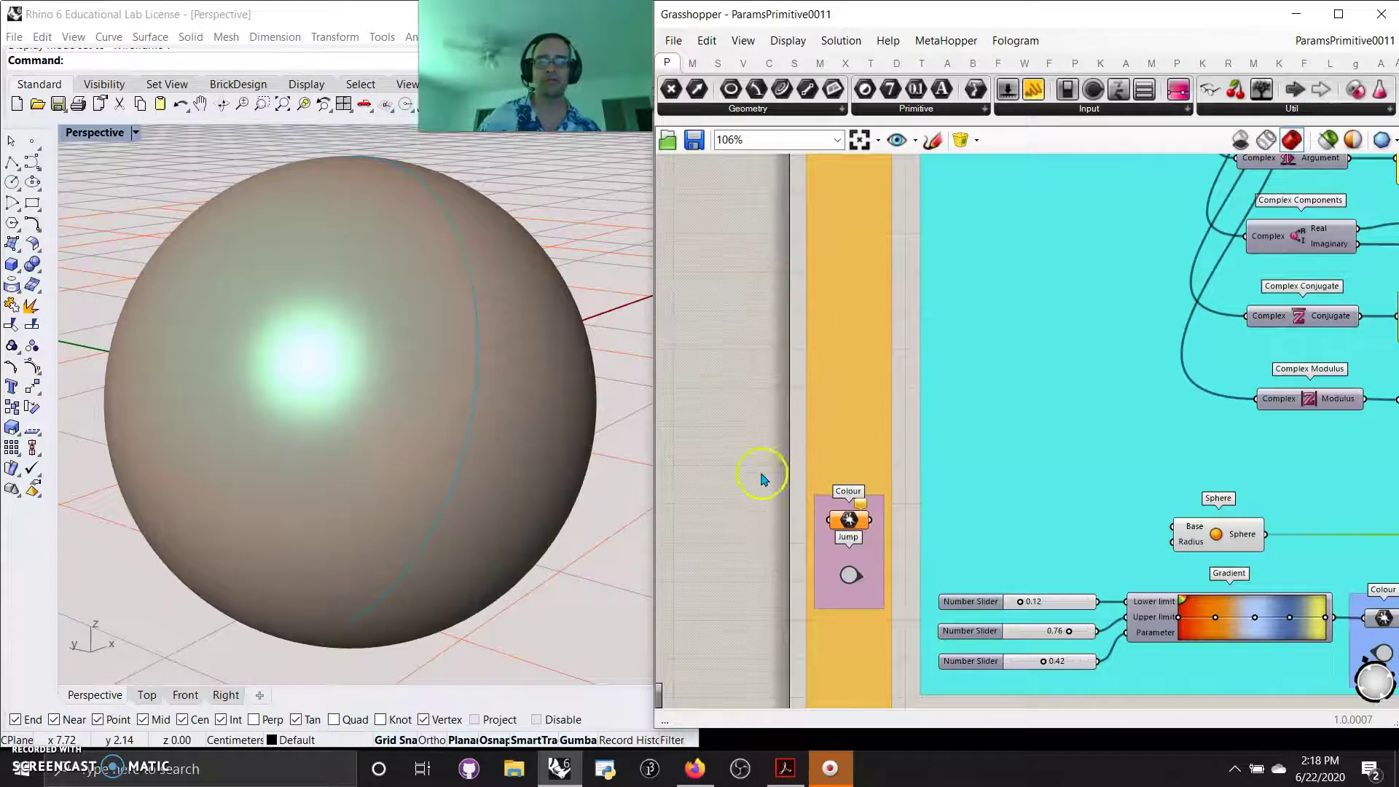
scroll(740, 490, "down", 2)
right_click_drag(741, 490, 724, 267)
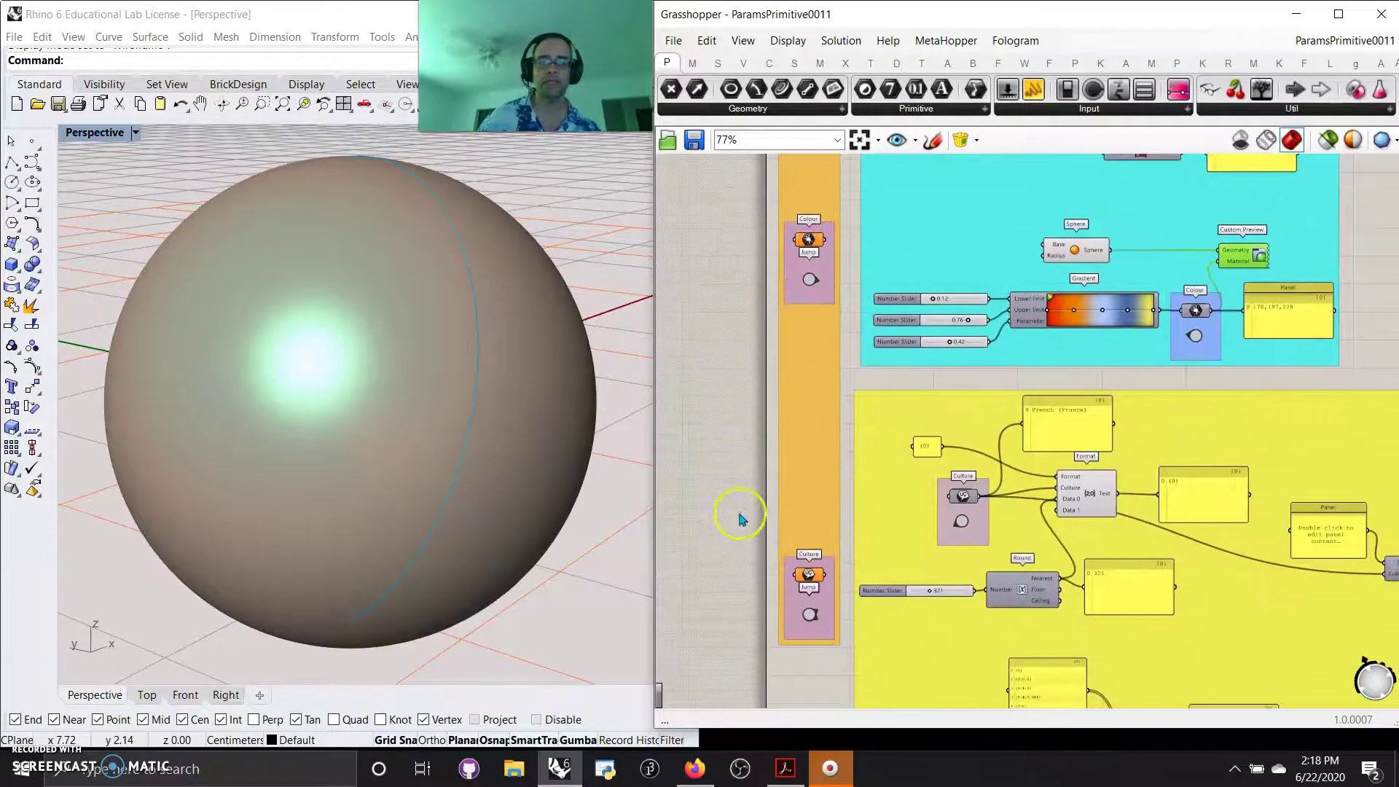
scroll(743, 515, "up", 2)
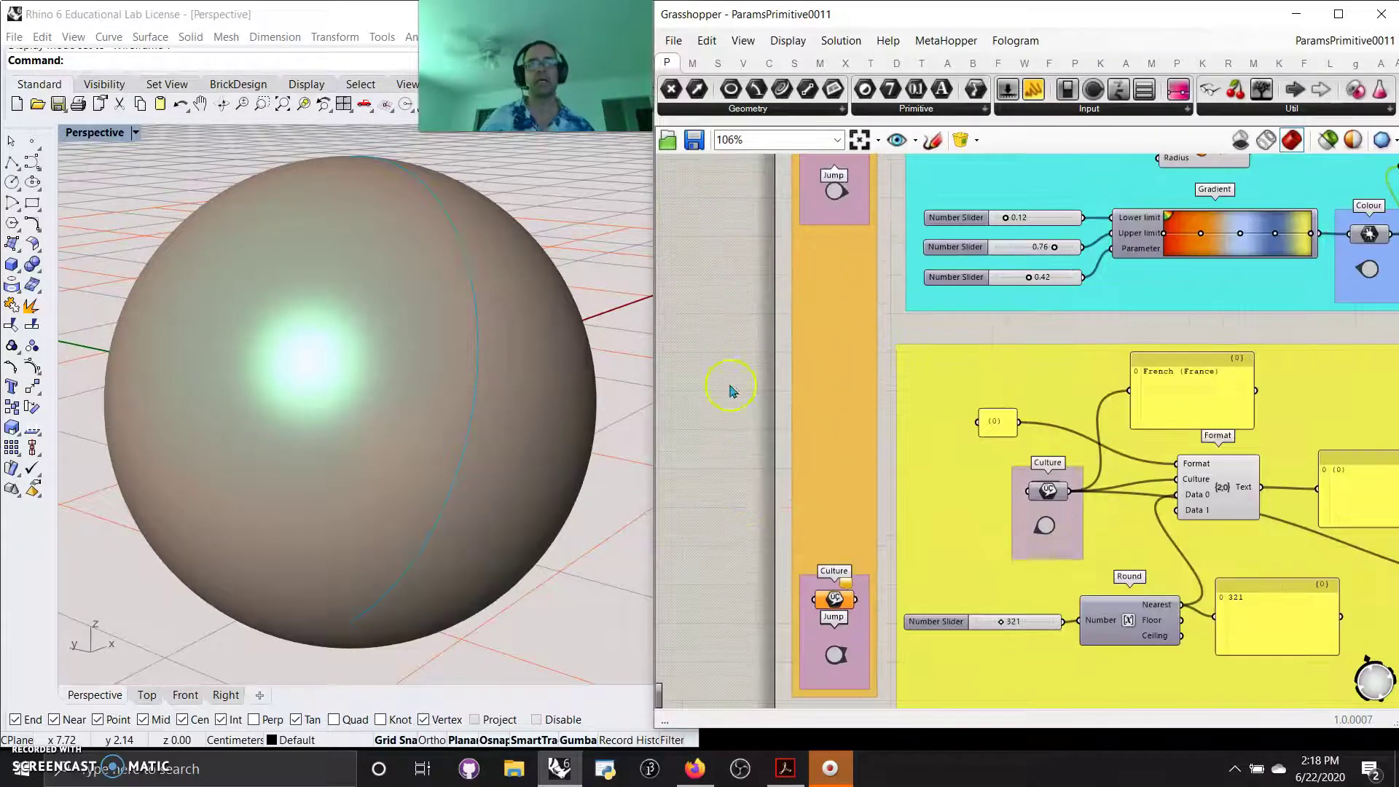
Step: Review the available Geometry, Primitive and Input parameter components
left_click(740, 108)
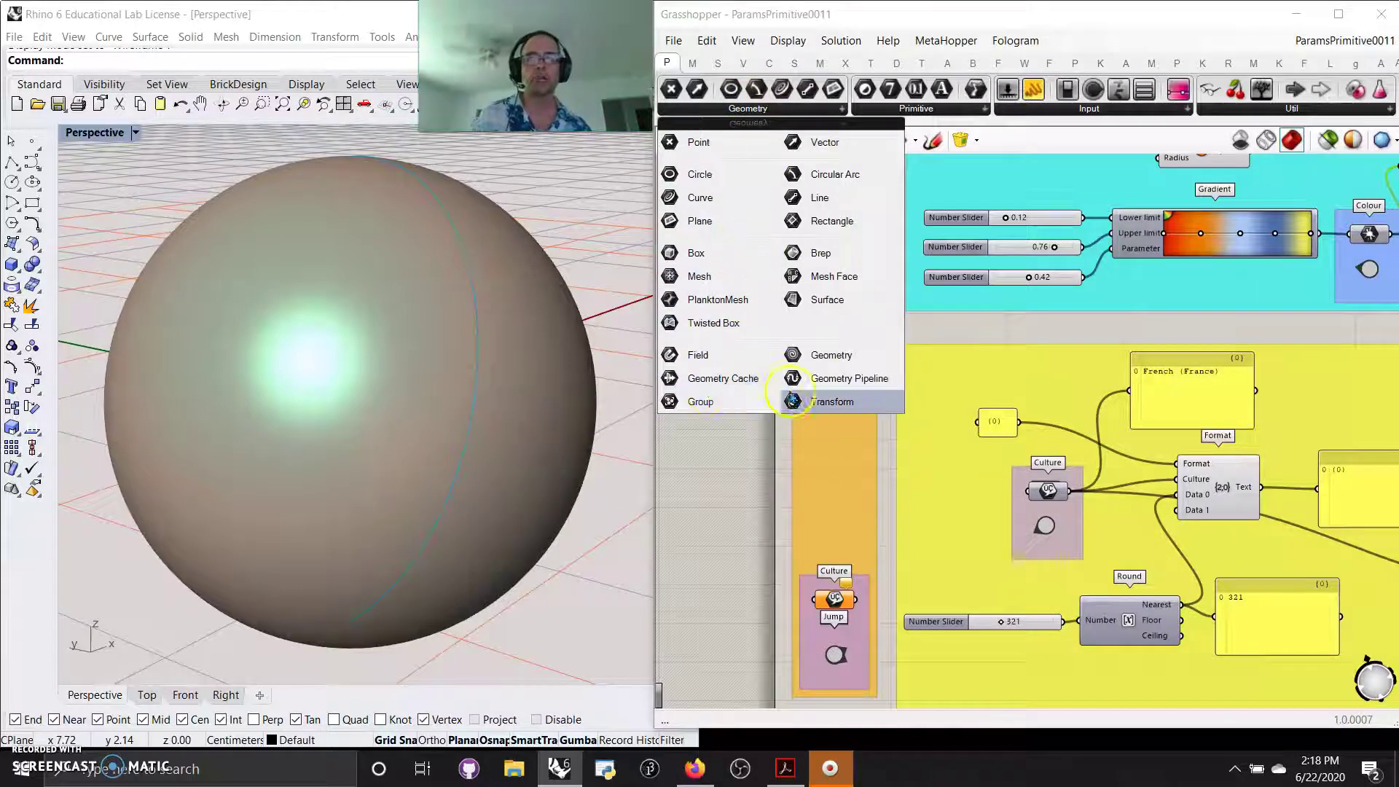
left_click(920, 108)
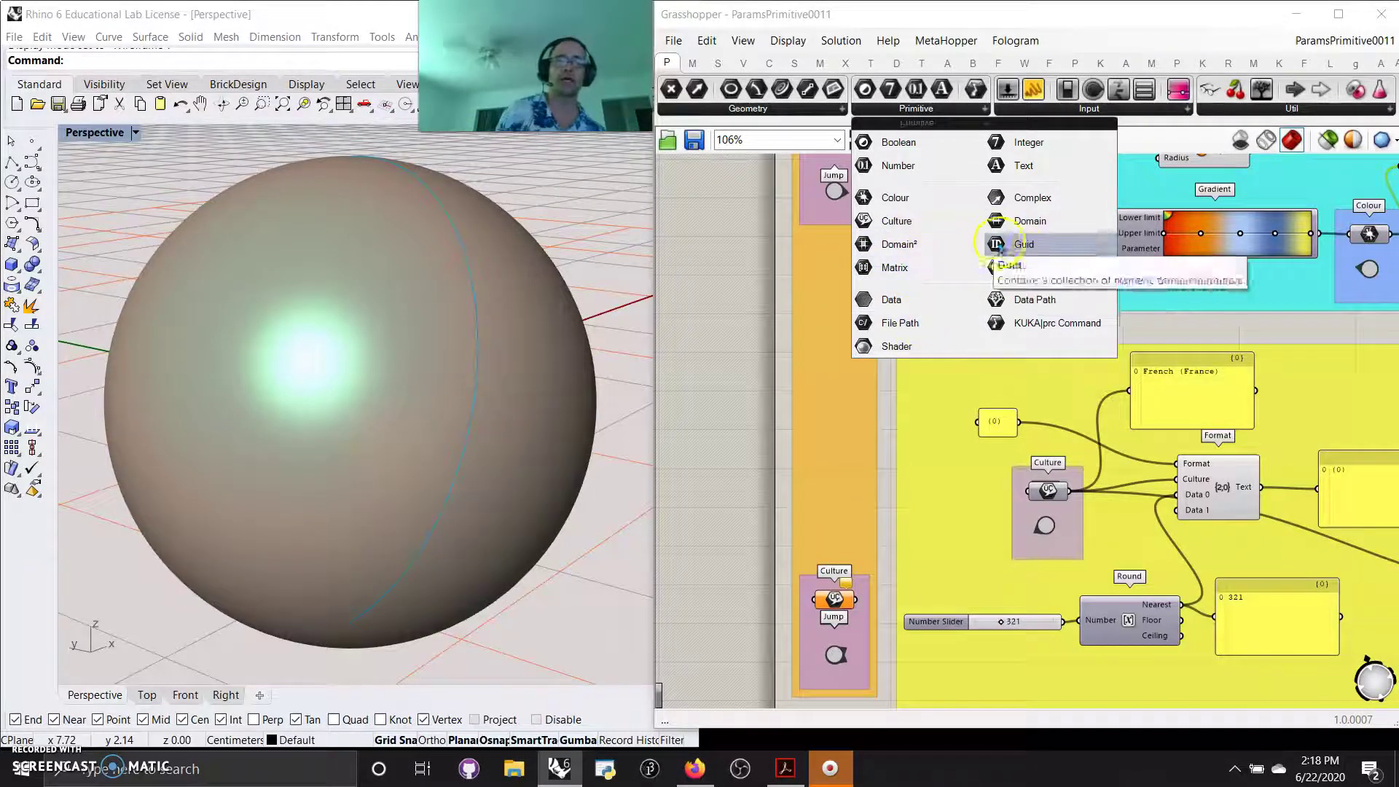
left_click(1053, 104)
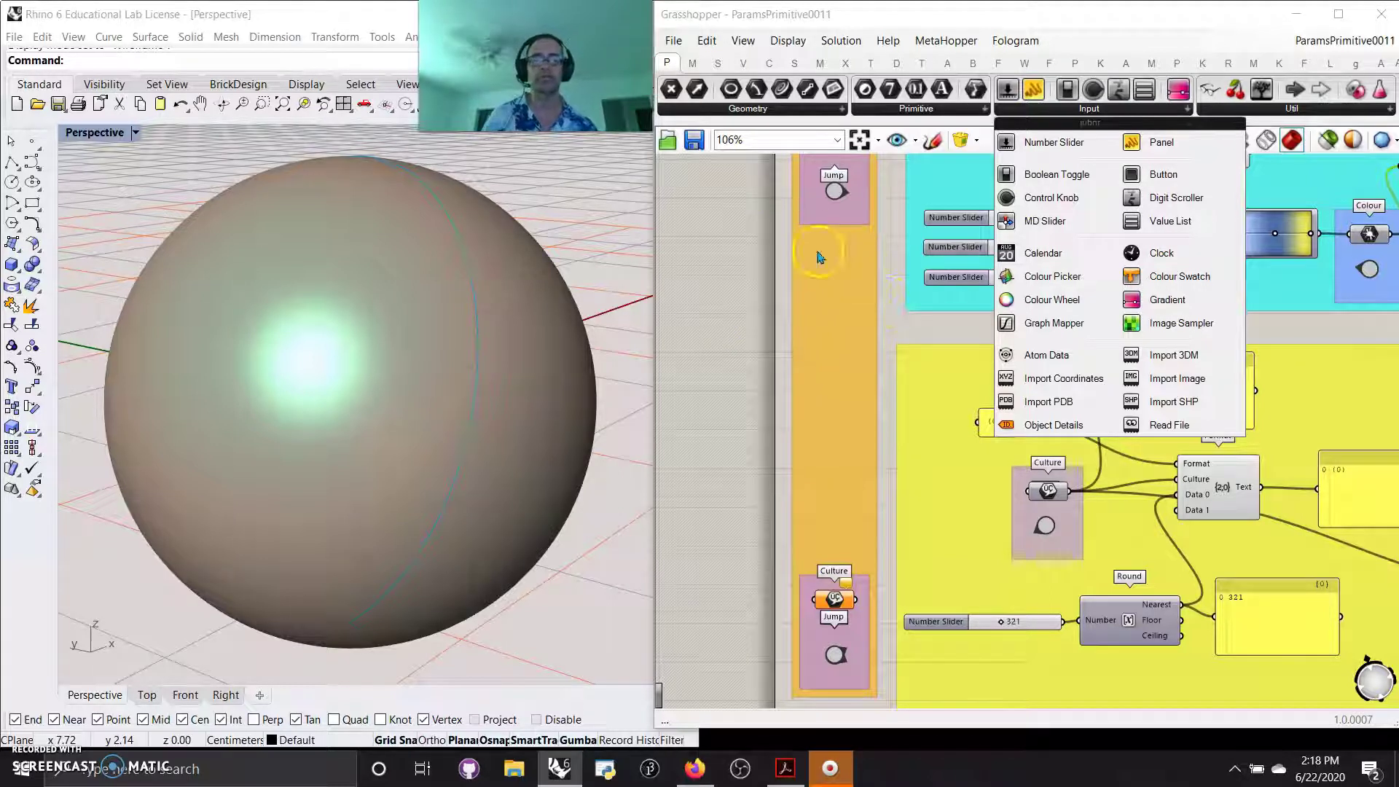
left_click(701, 255)
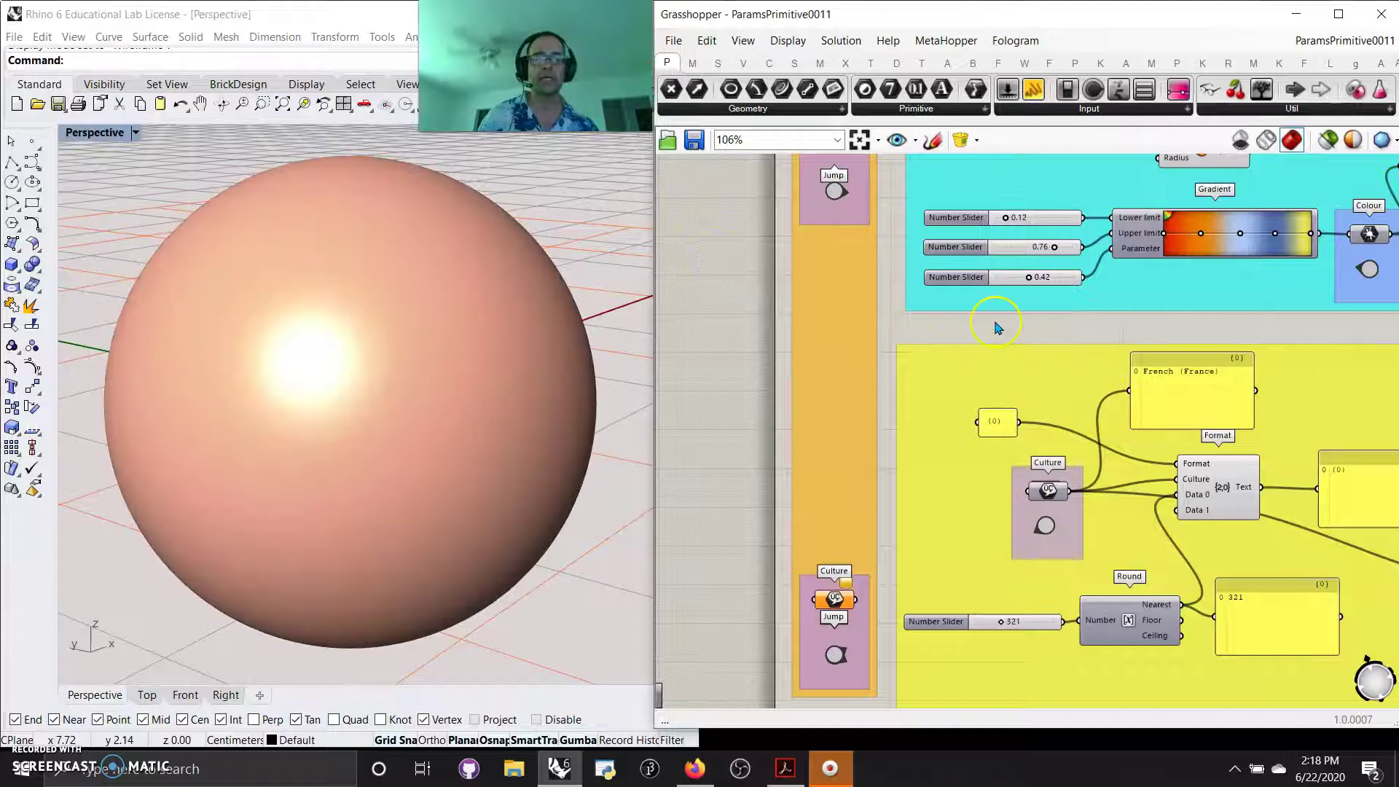
Step: Examine the complex number example, from the Create Complex sliders through to the argument, components, conjugate and modulus outputs
scroll(997, 328, "down", 2)
right_click_drag(994, 297, 827, 626)
right_click_drag(860, 335, 939, 459)
scroll(914, 393, "up", 2)
right_click_drag(904, 382, 900, 360)
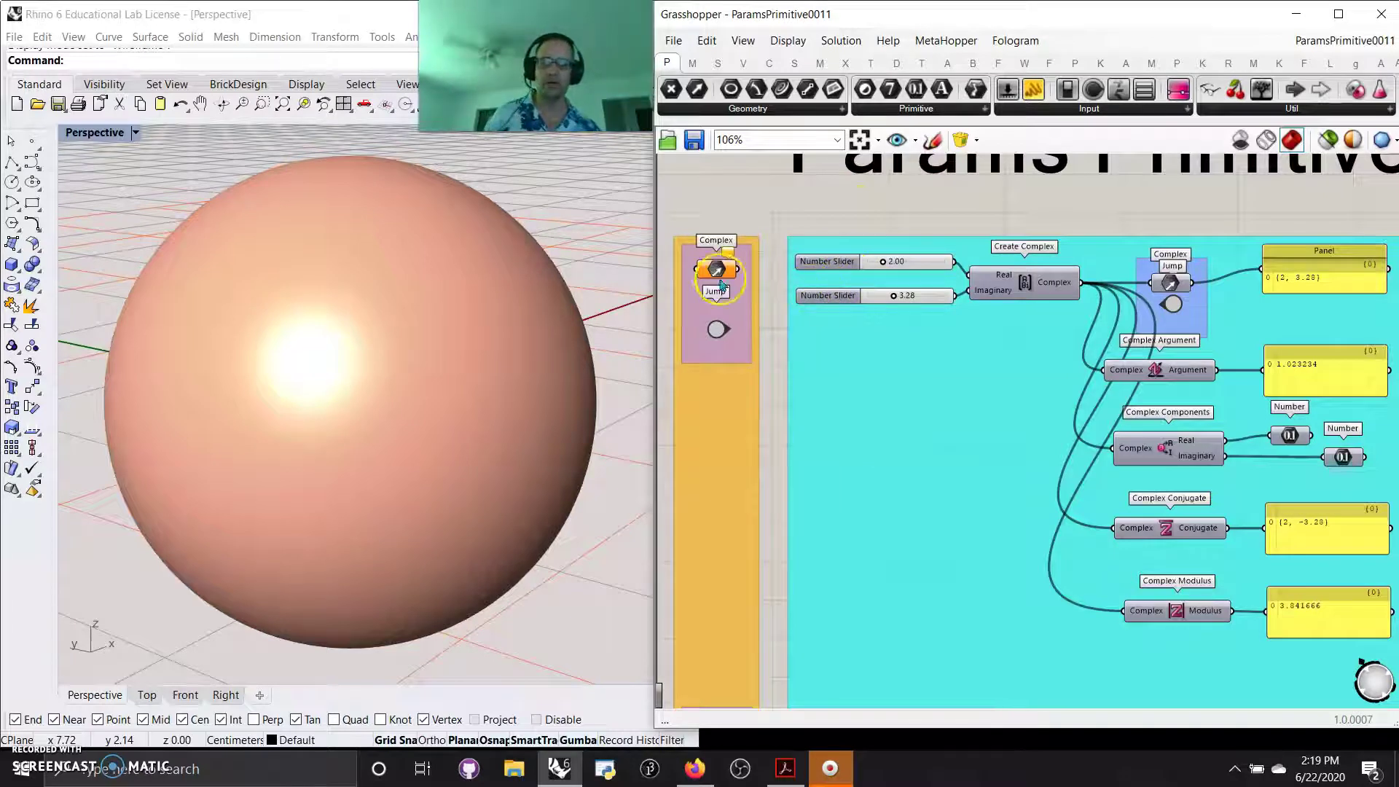
mouse_move(716, 271)
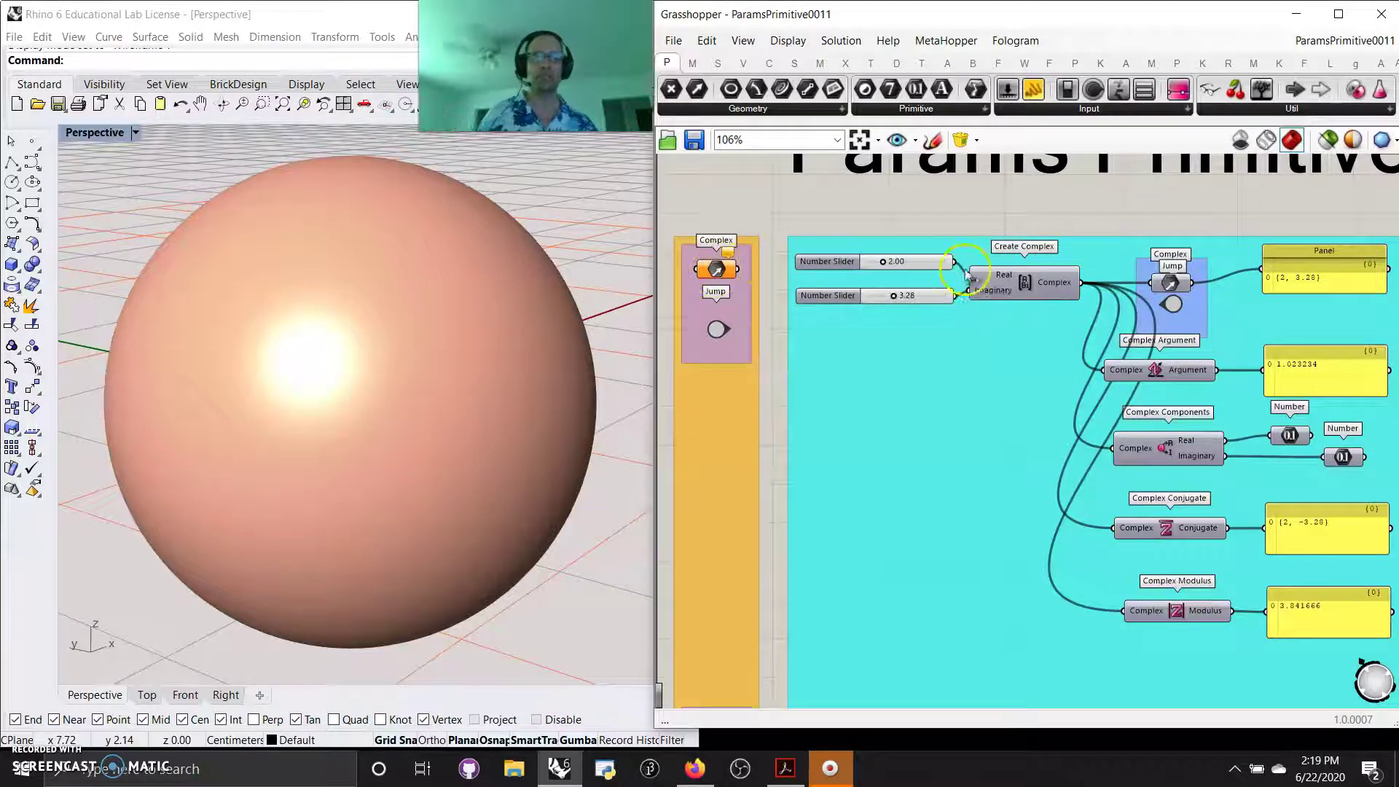
scroll(978, 281, "up", 3)
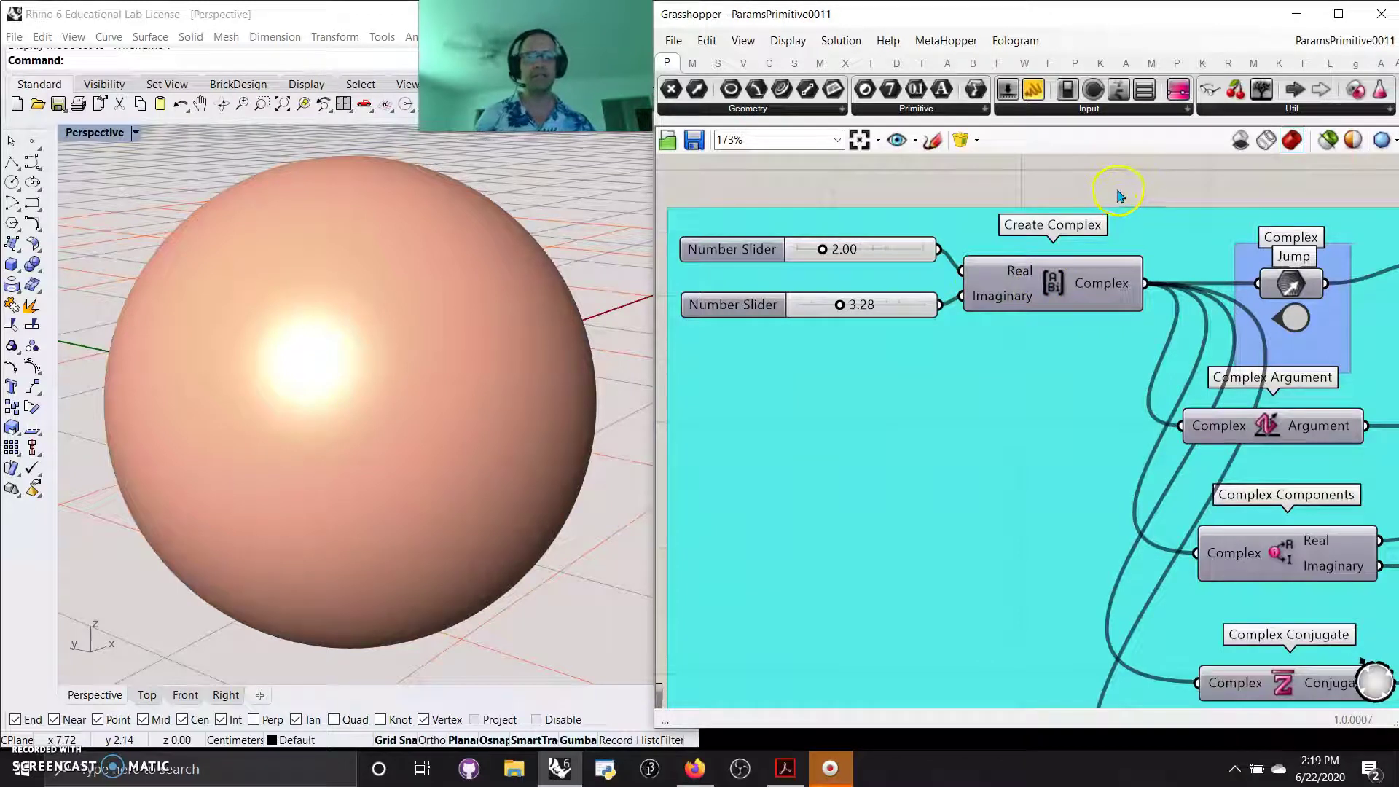
scroll(1141, 187, "down", 3)
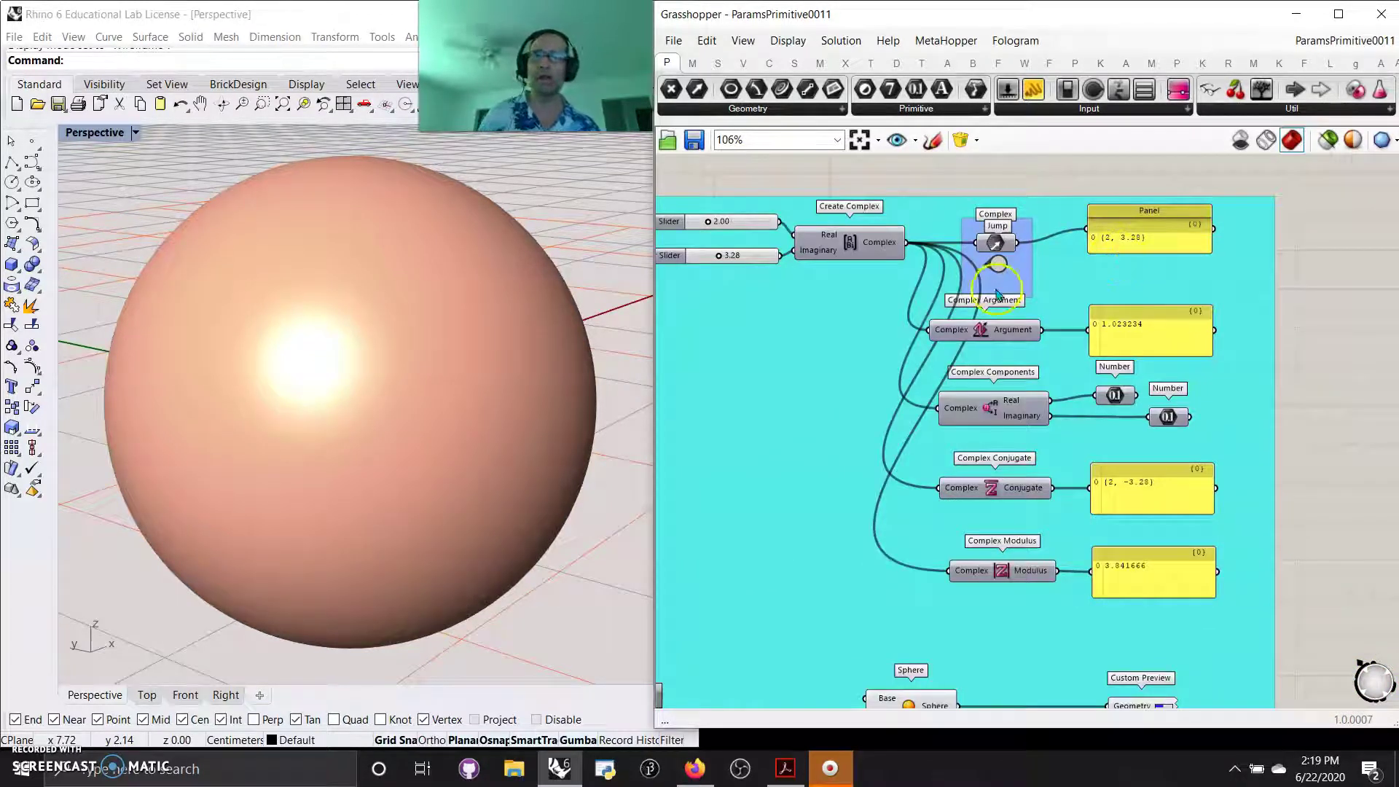
mouse_move(873, 252)
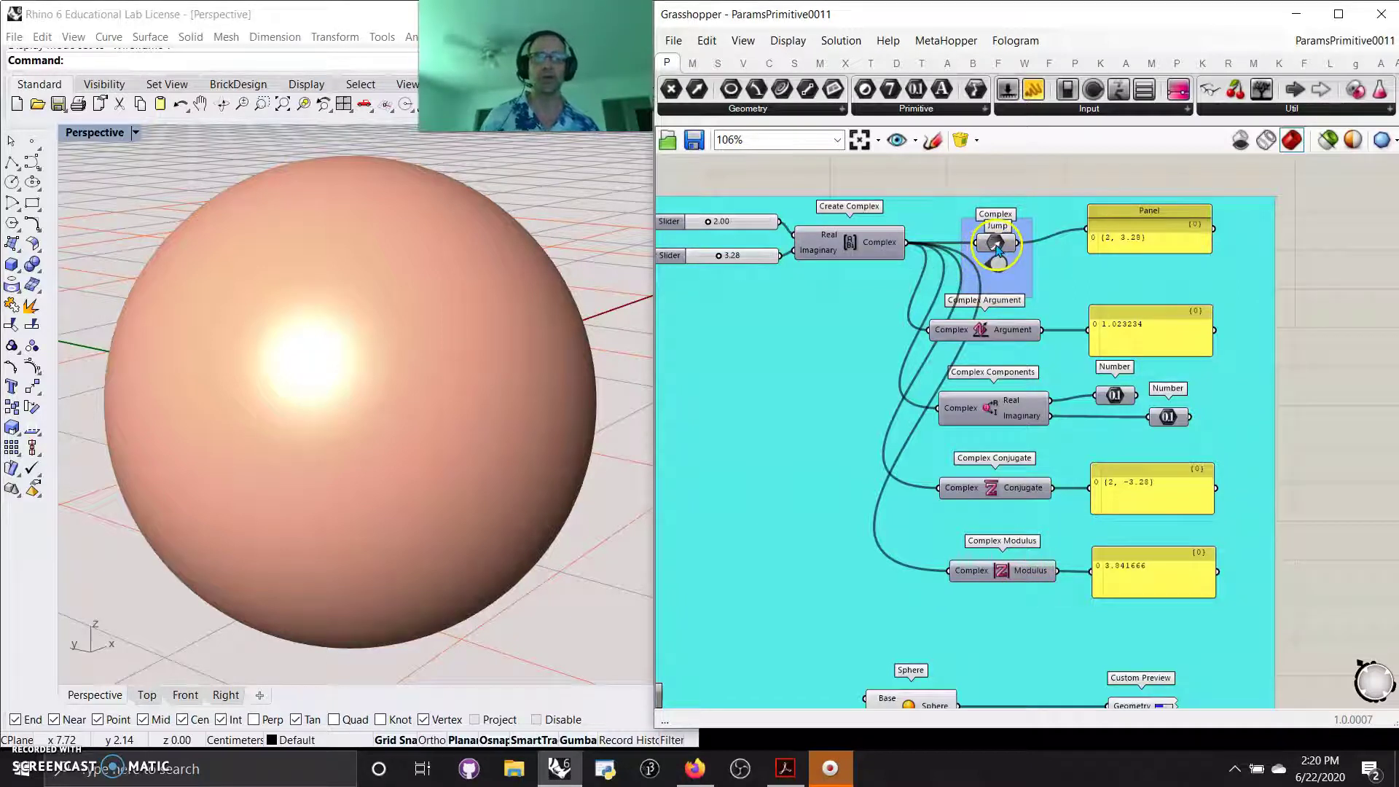
Step: Locate where Create Complex is found among the components, and inspect the two Number parameters fed by Complex Components
right_click_drag(956, 171, 1009, 215)
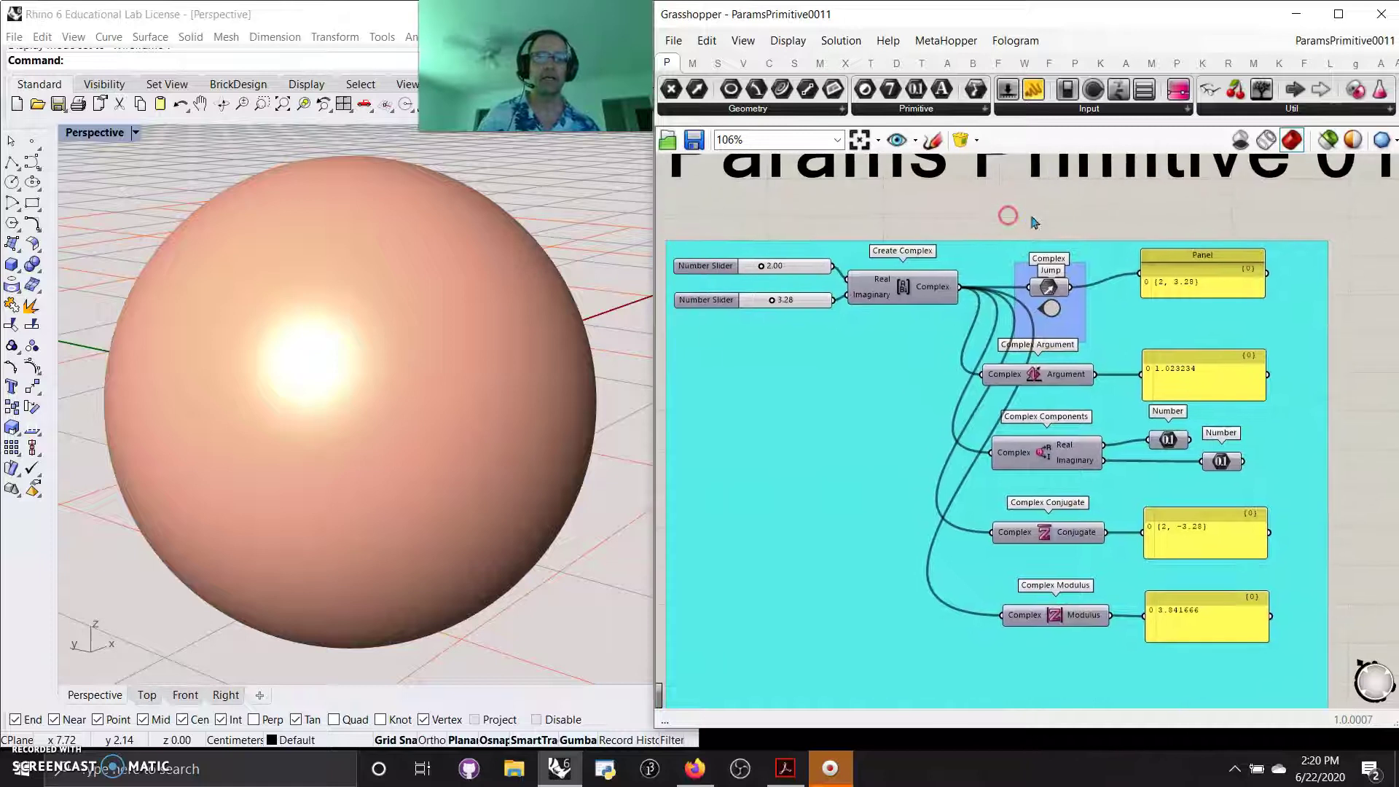
left_click(903, 292, "ctrl+alt")
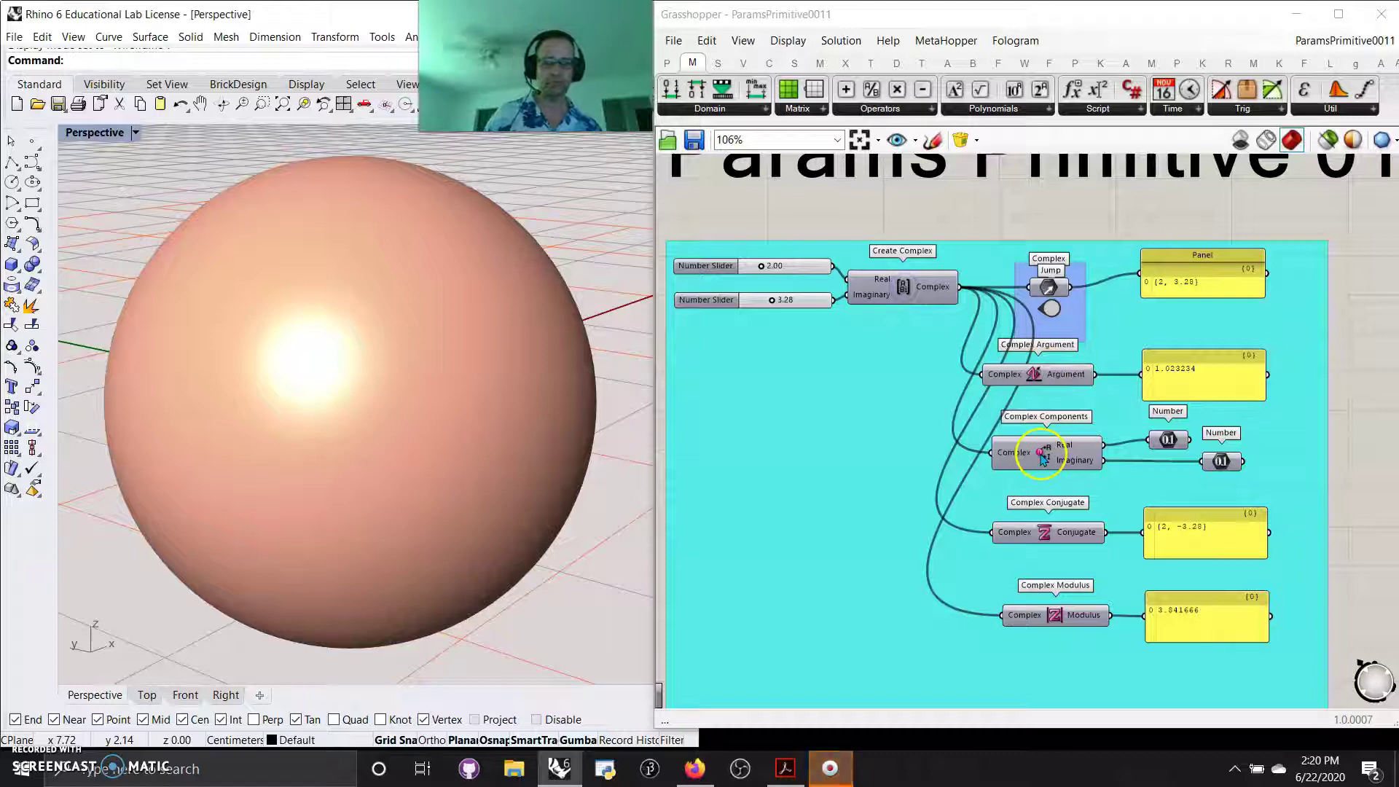
left_click(1166, 440)
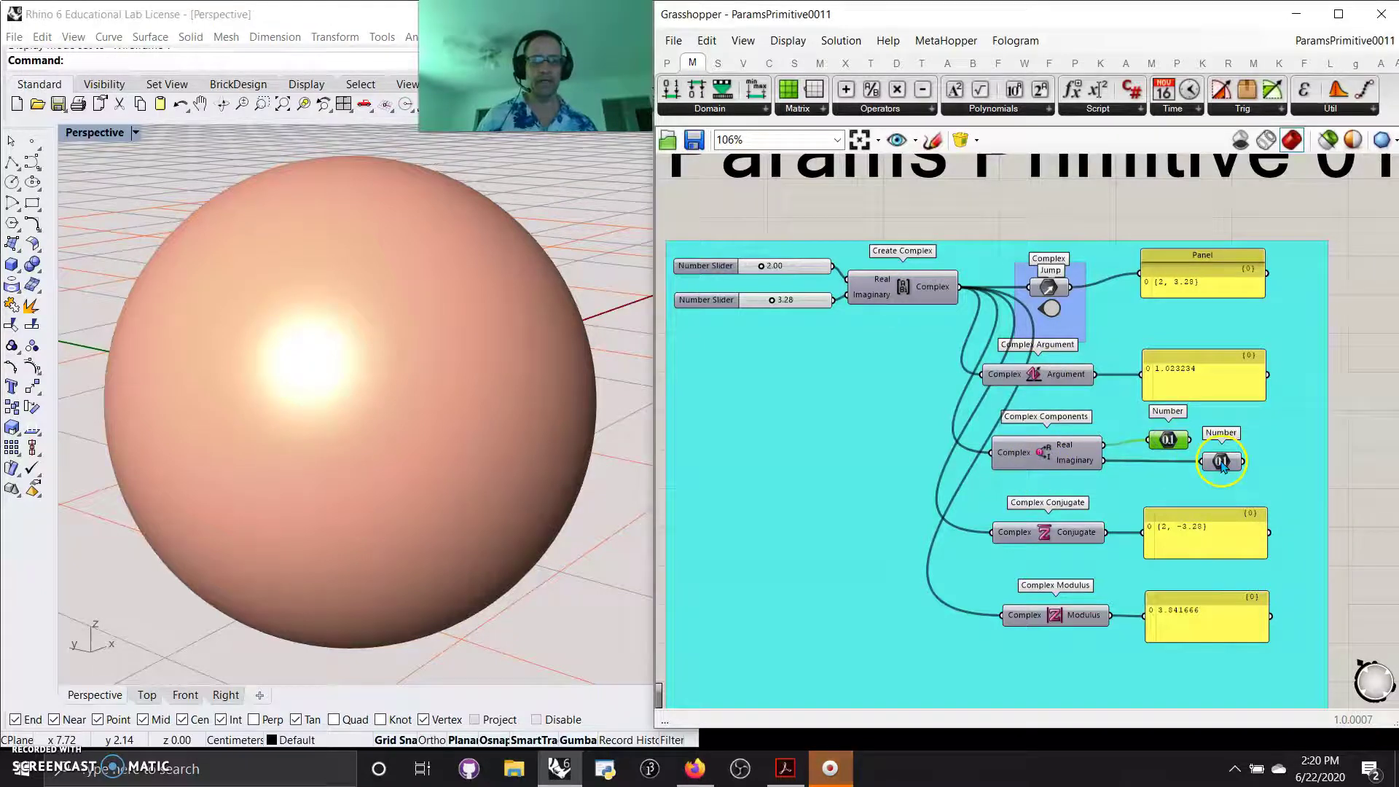
mouse_move(1223, 464)
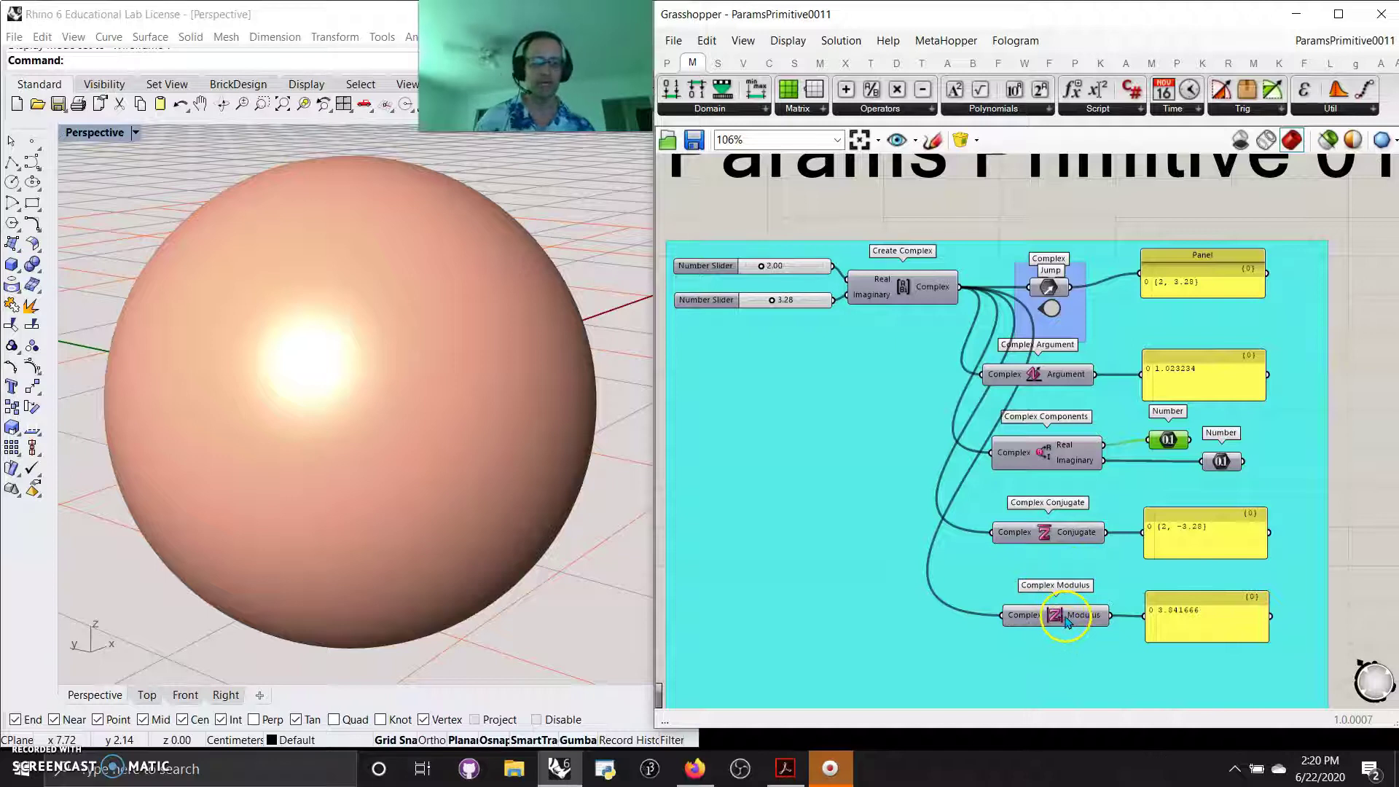
Step: Review the rest of the cyan group, from Complex Modulus down to the sphere, gradient and Custom Preview example
right_click_drag(1345, 496, 1362, 435)
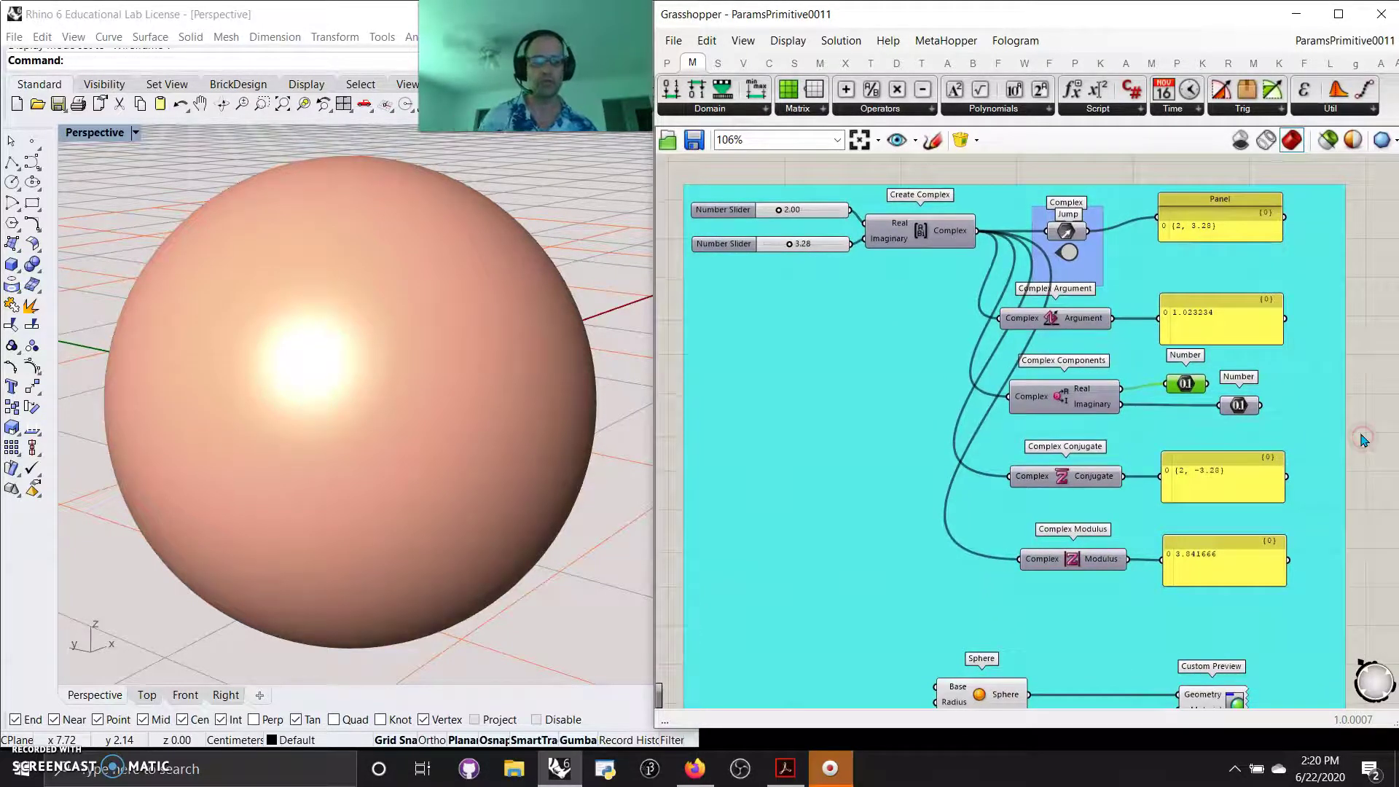
scroll(1362, 435, "down", 2)
right_click_drag(1368, 490, 1364, 410)
left_click(1160, 292)
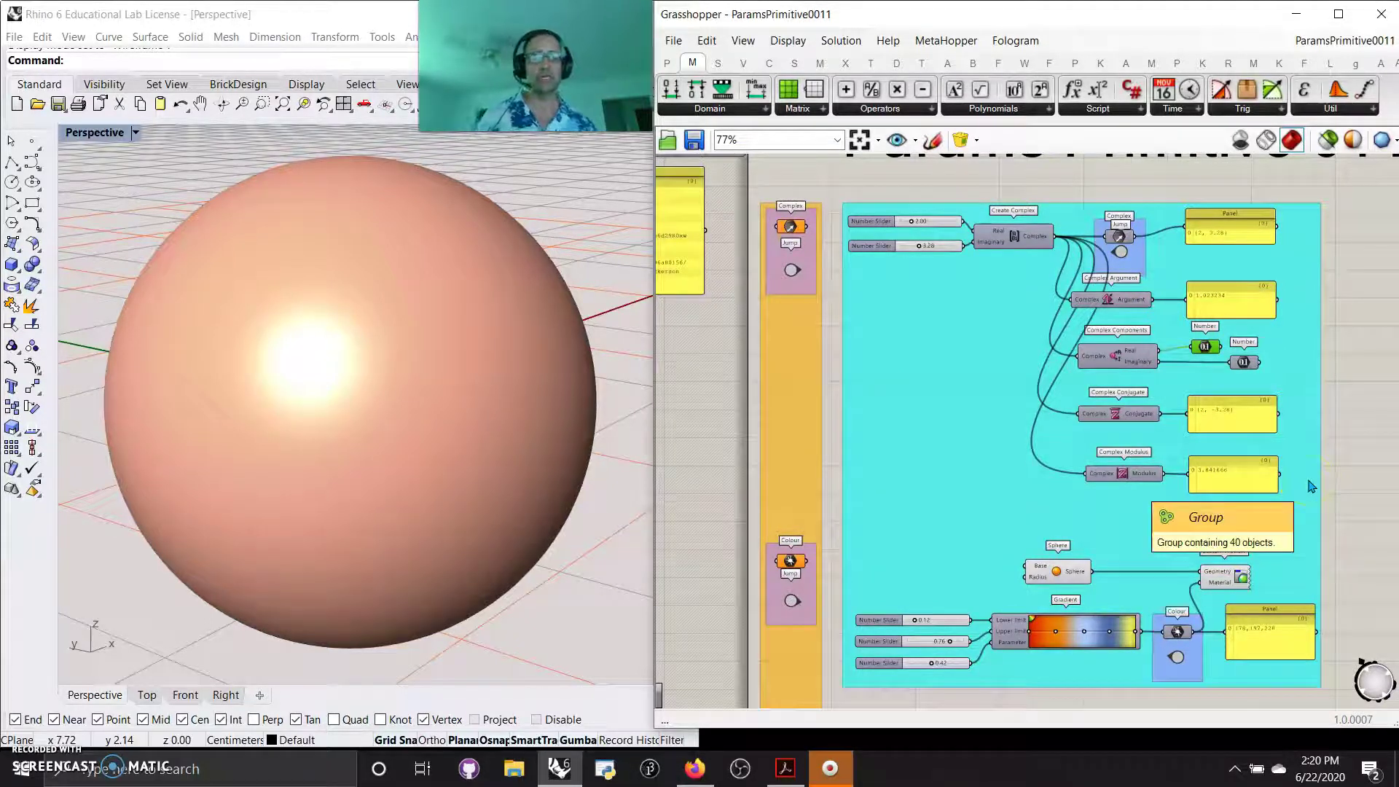
left_click(1330, 485)
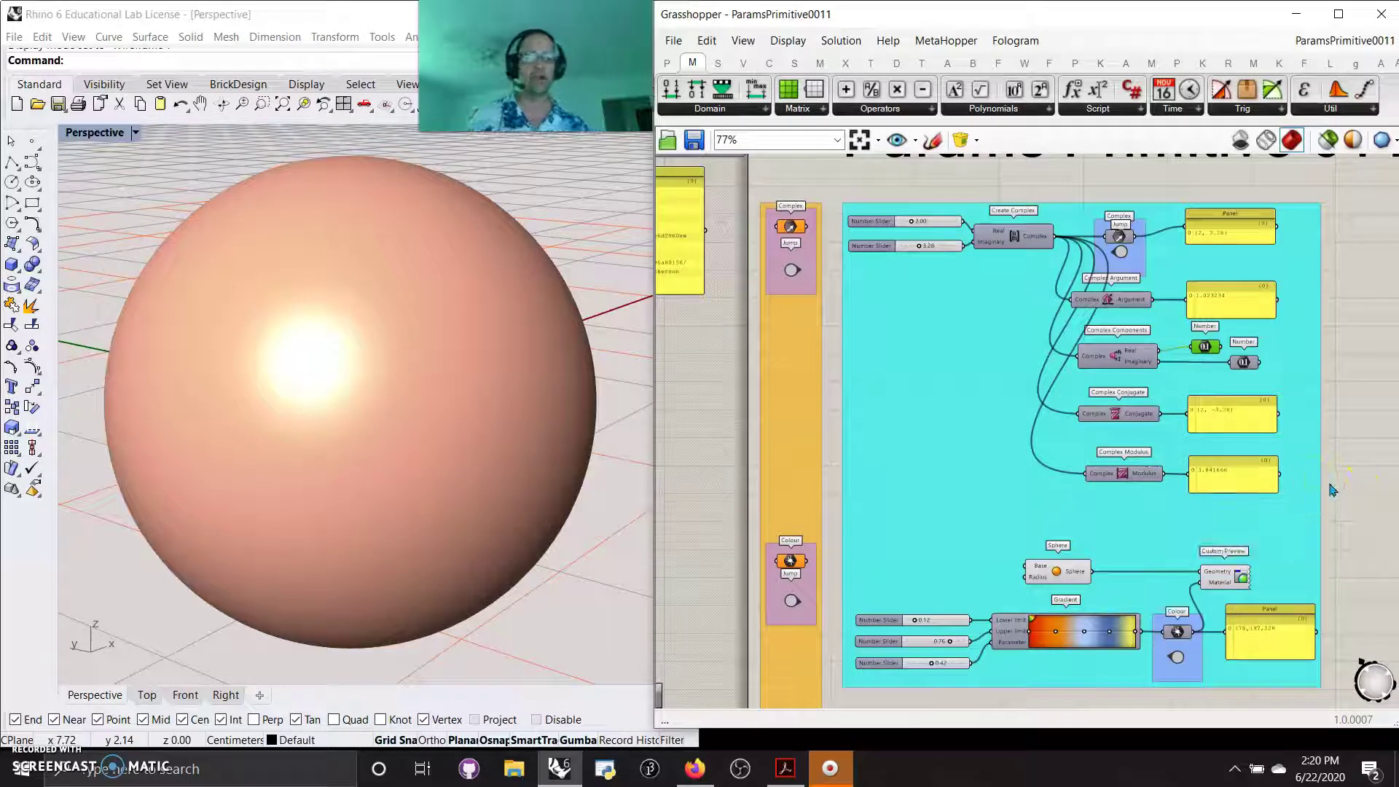
right_click_drag(1350, 493, 1355, 412)
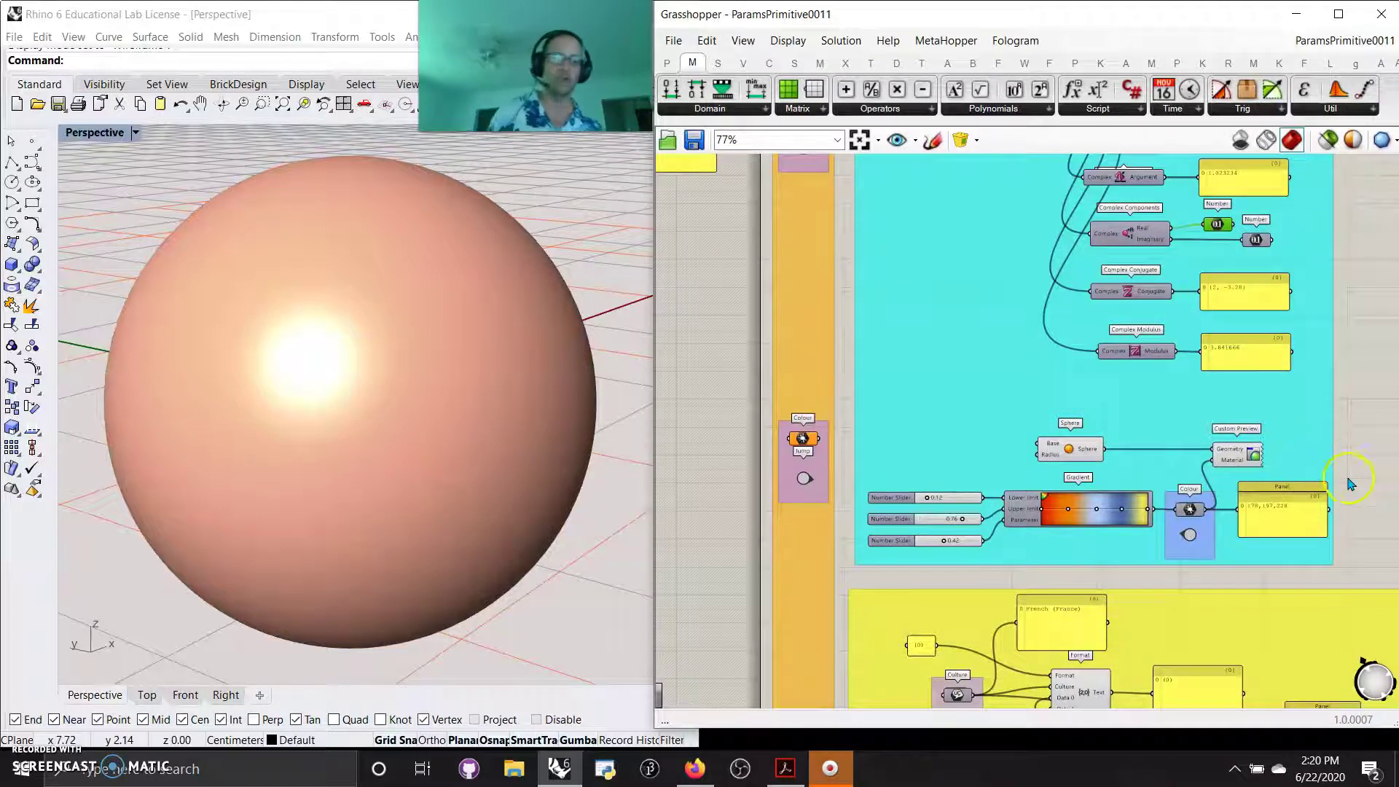
right_click_drag(1346, 519, 1320, 361)
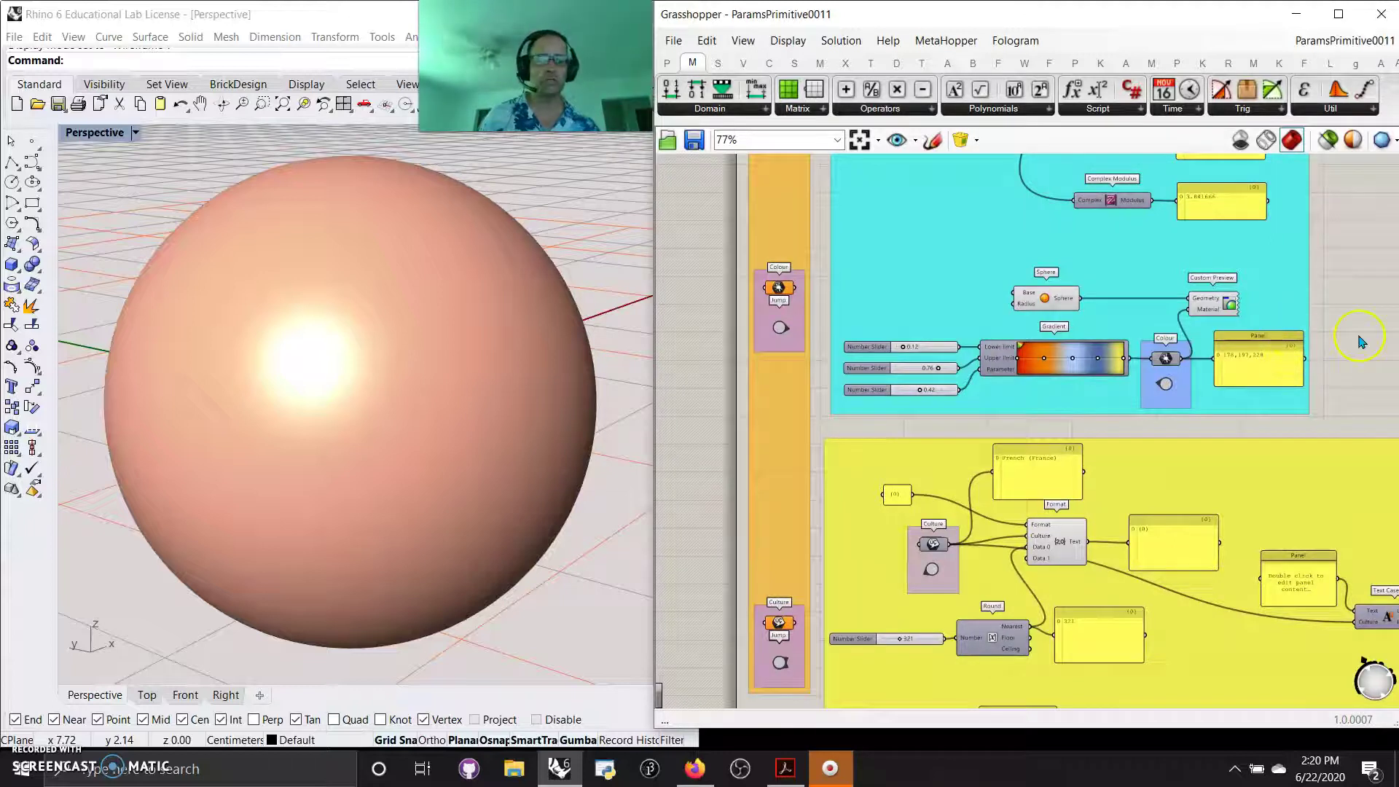
Step: Set the gradient's sliders to a lower limit of 0.00, an upper limit of 0.59 and a parameter of 0.33
scroll(838, 361, "up", 3)
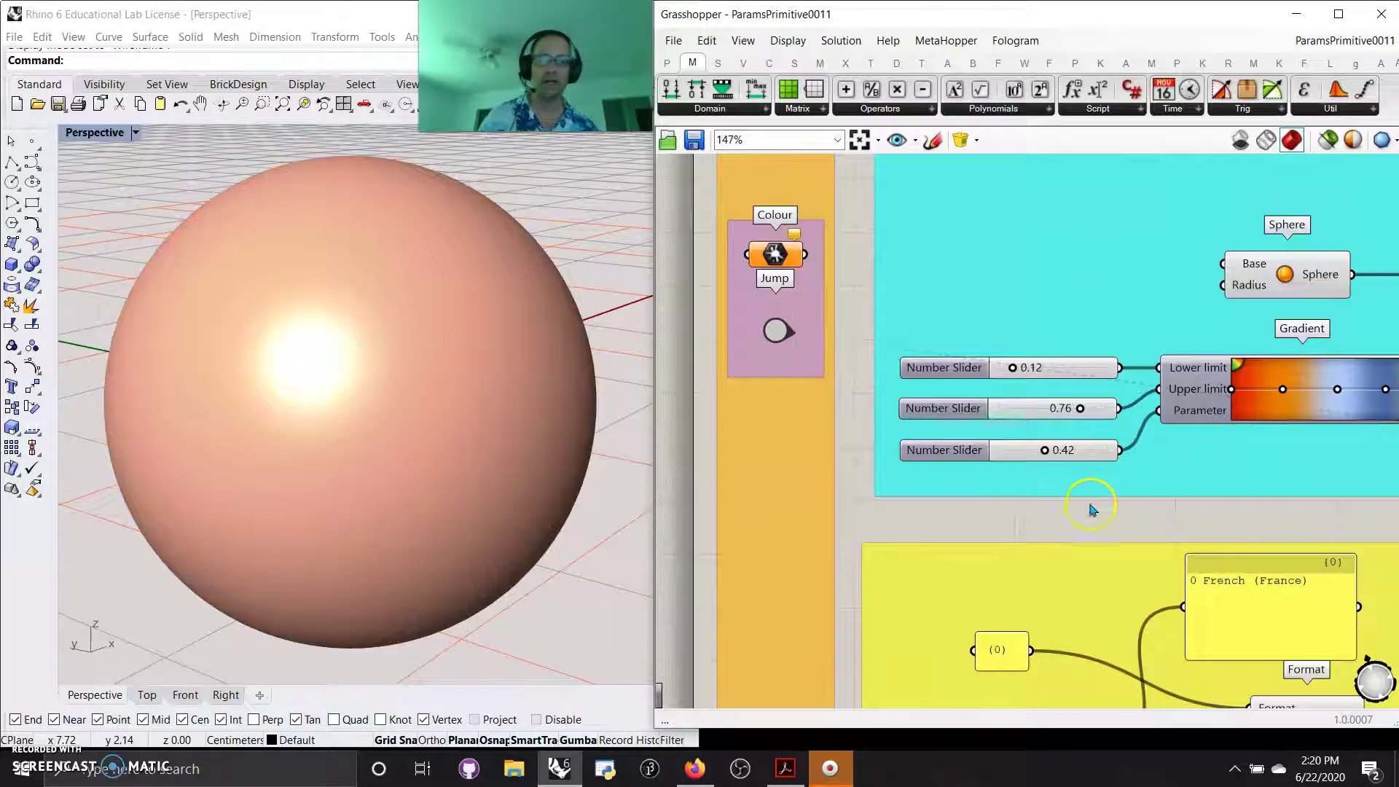
scroll(1093, 519, "down", 2)
right_click_drag(1154, 551, 1055, 572)
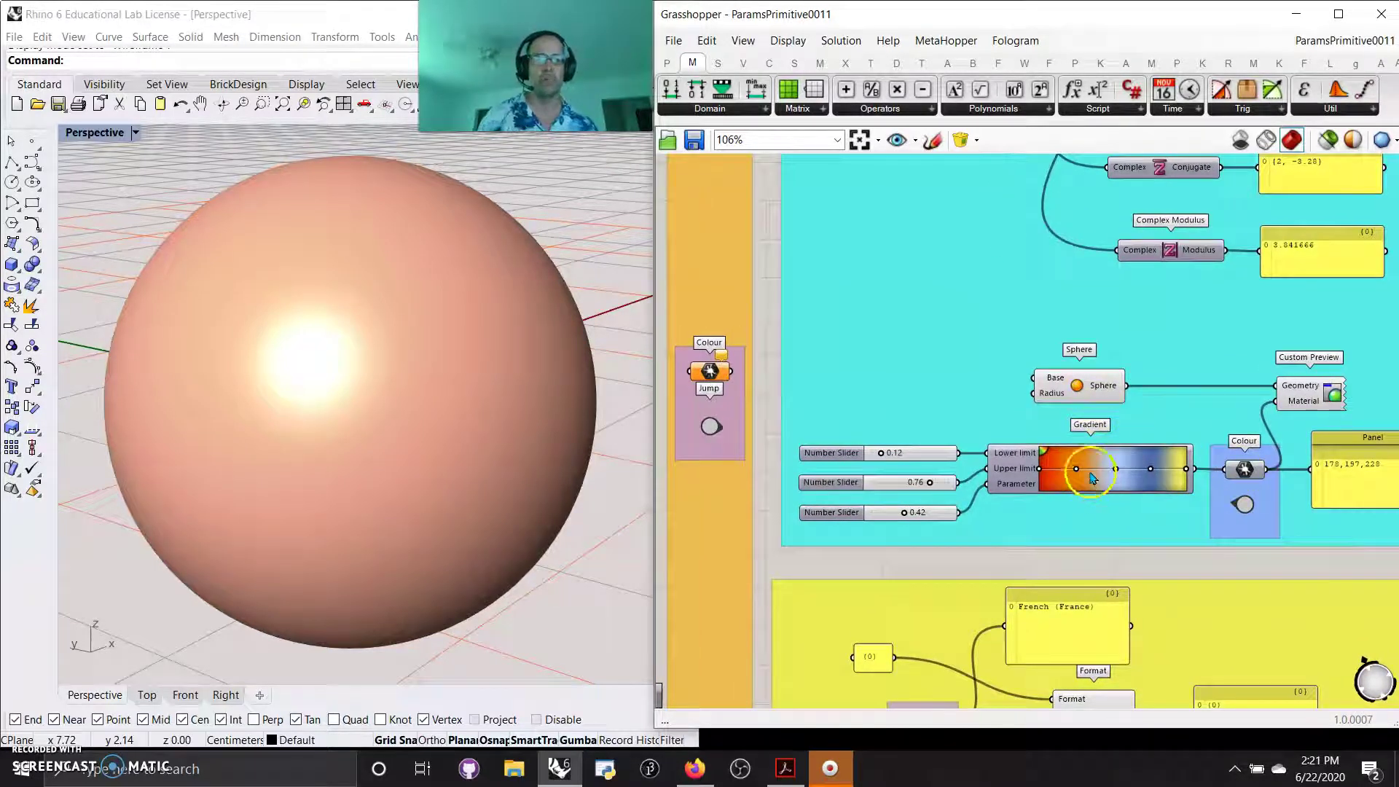
right_click_drag(1215, 564, 1079, 499)
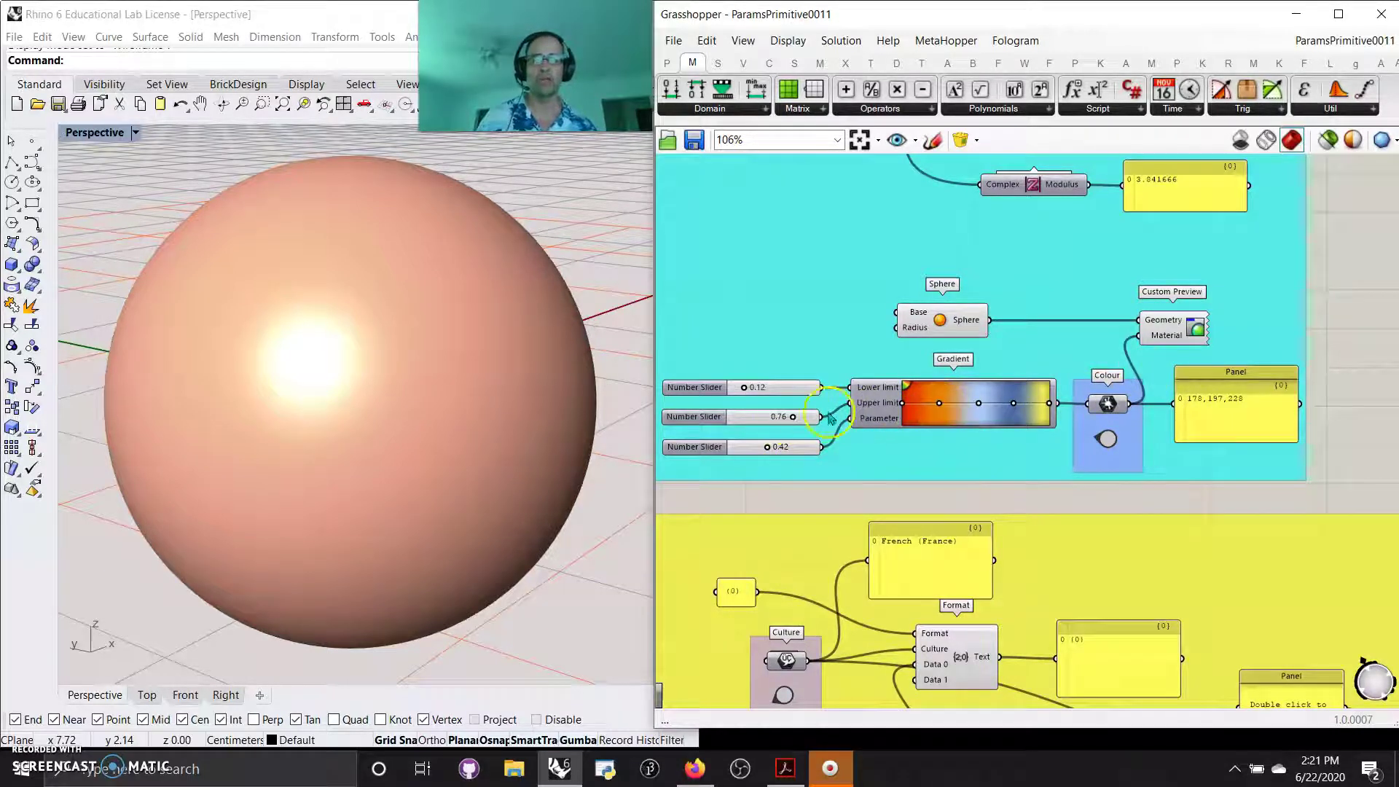
left_click_drag(793, 417, 809, 420)
left_click_drag(799, 422, 761, 453)
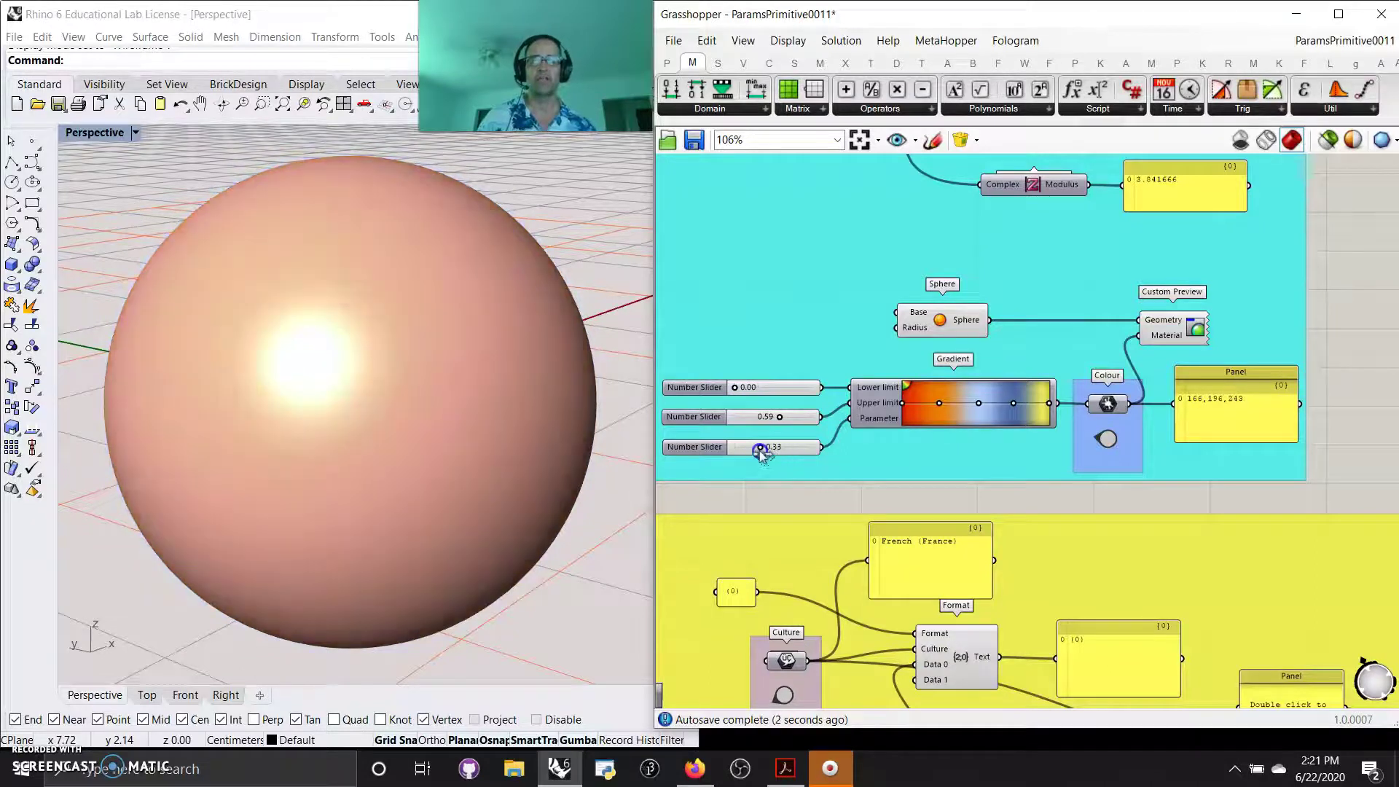
Step: Look over the colour output and the Culture formatting examples in the yellow group
right_click_drag(898, 509, 939, 484)
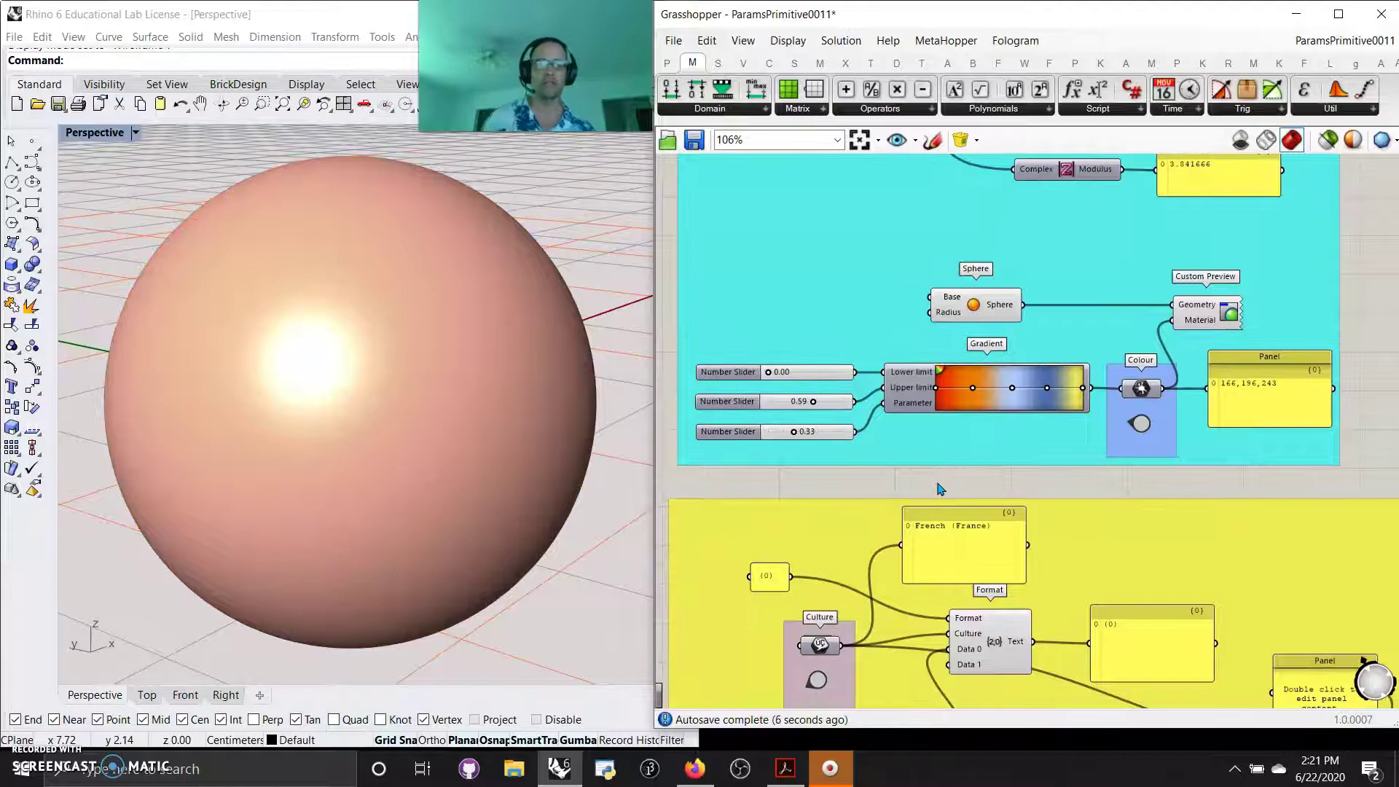
scroll(1077, 466, "down", 1)
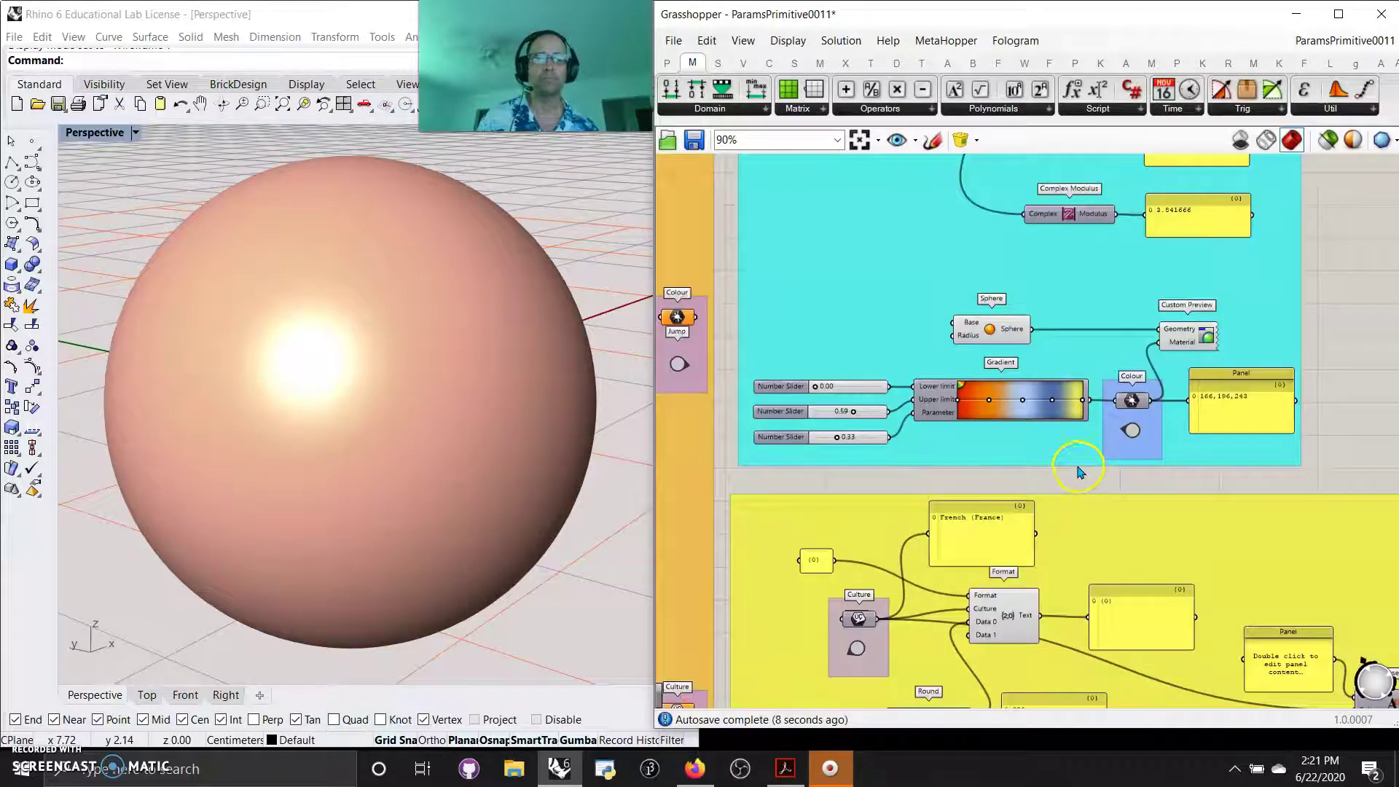
scroll(1064, 459, "down", 1)
right_click_drag(1062, 453, 1084, 415)
right_click_drag(911, 404, 914, 248)
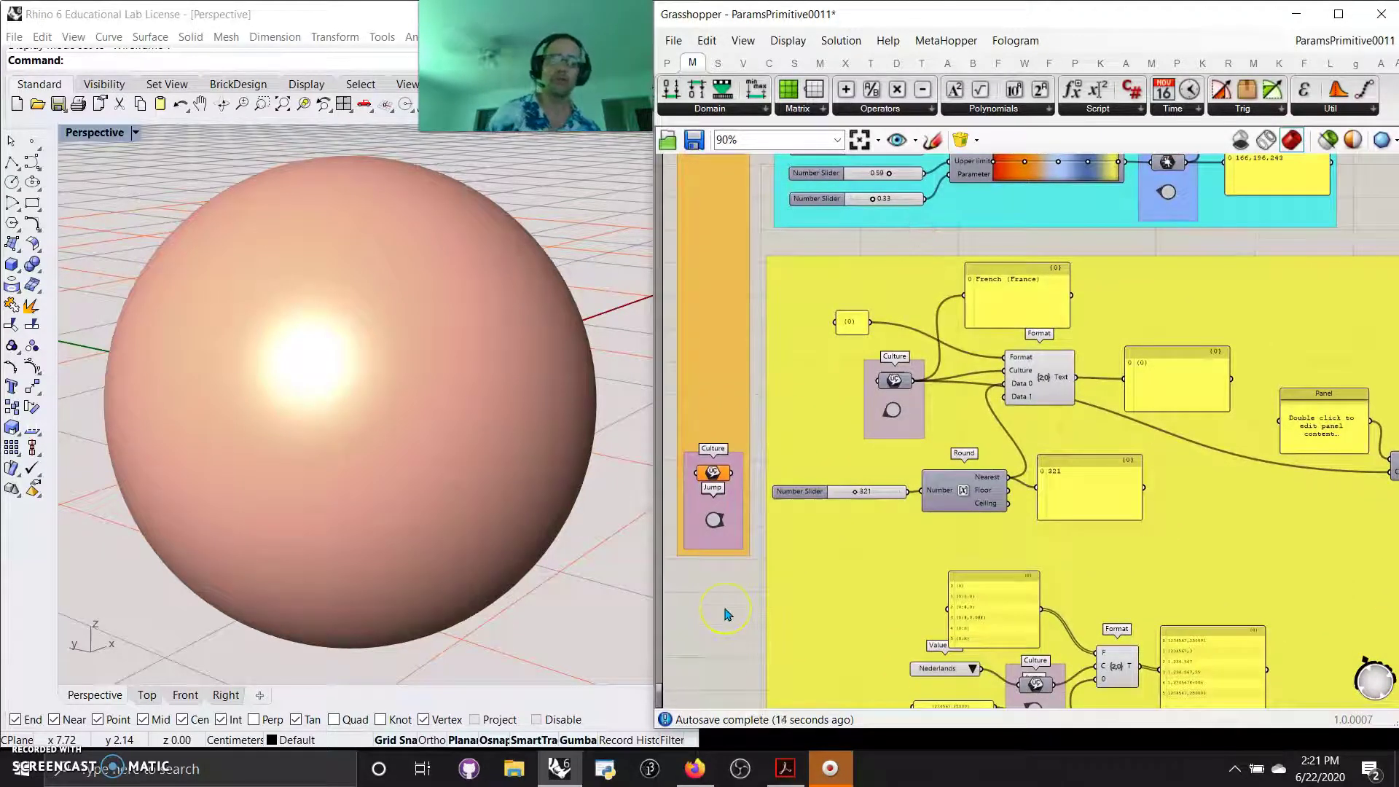
right_click_drag(731, 640, 713, 555)
scroll(713, 556, "down", 1)
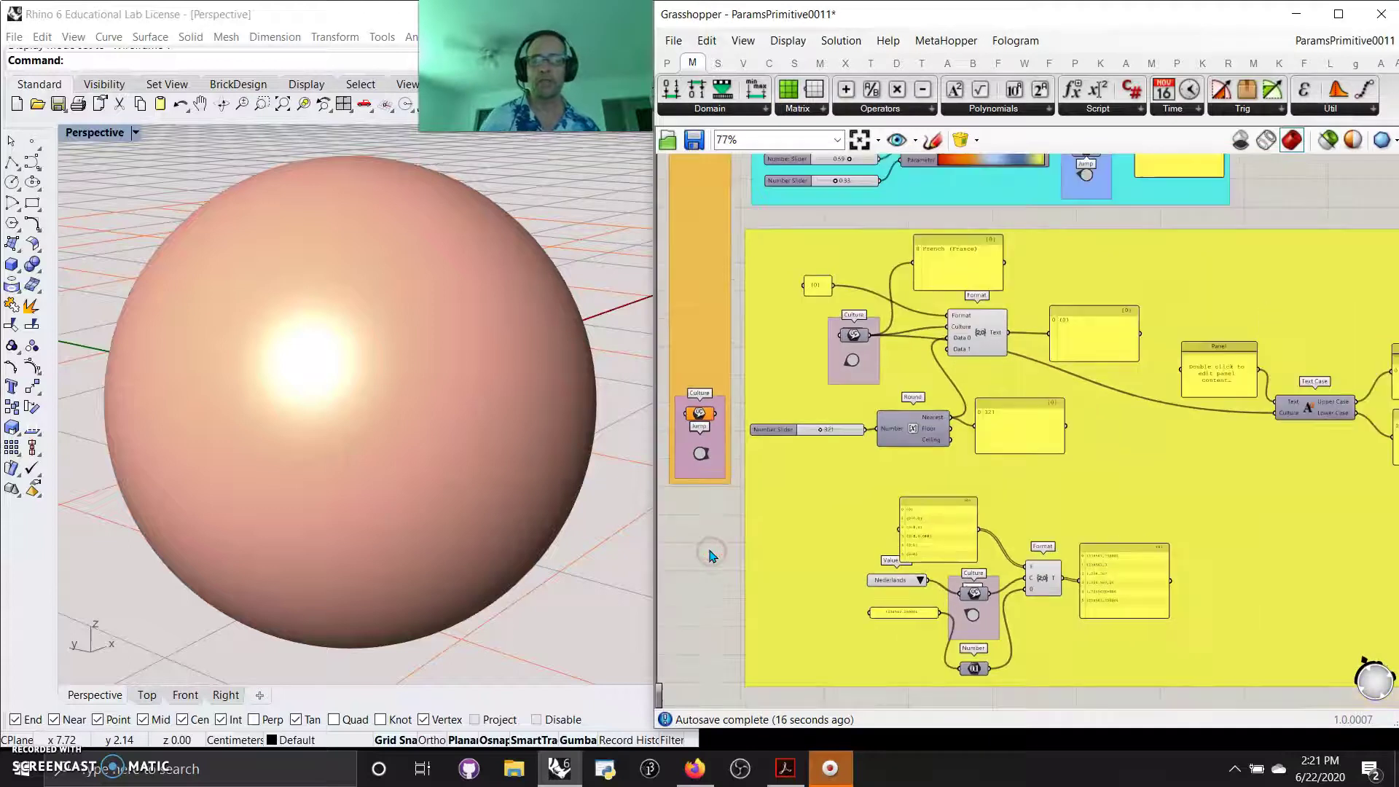
Step: Review the culture-setting options offered by the Culture parameter, including Set Default Culture and By Linguistic Family
right_click_drag(726, 564, 718, 569)
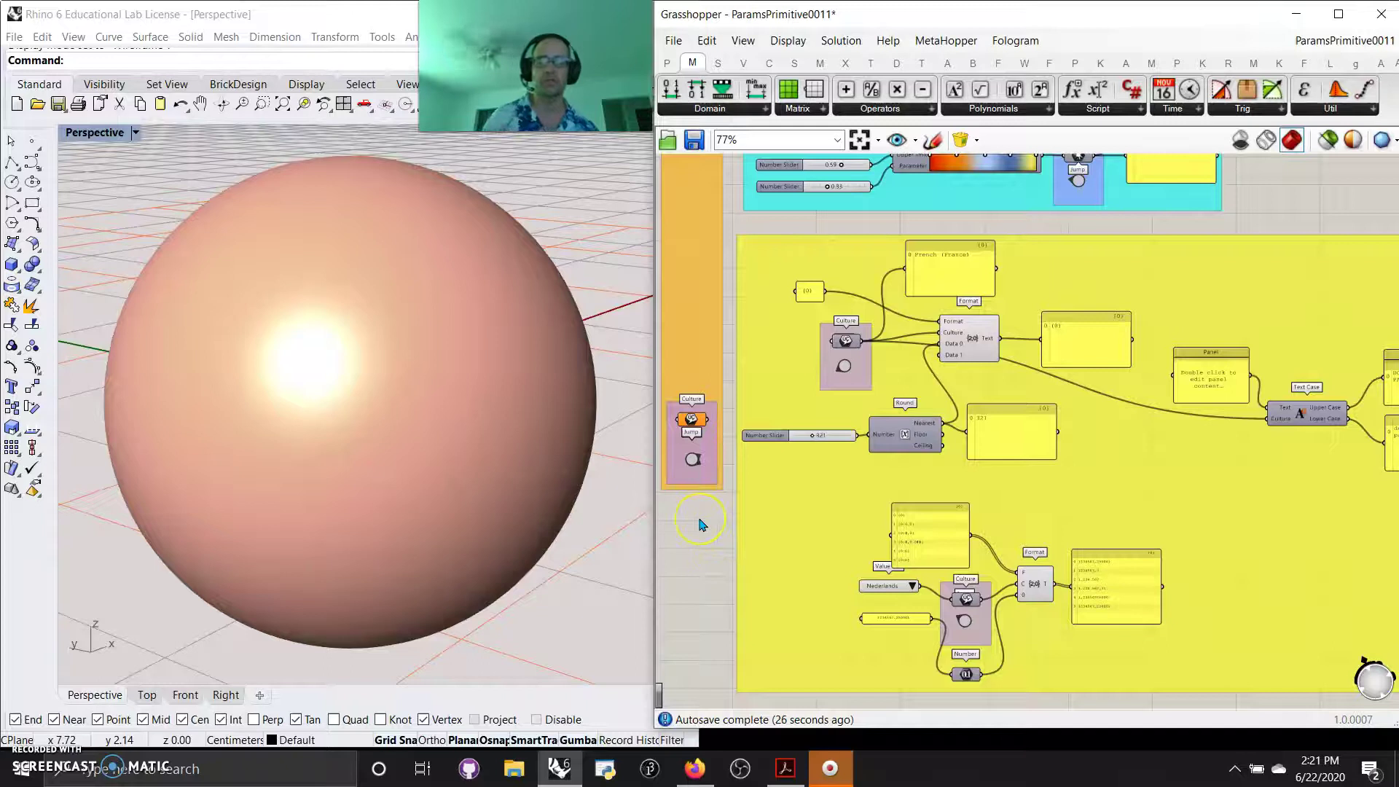
scroll(686, 534, "up", 2)
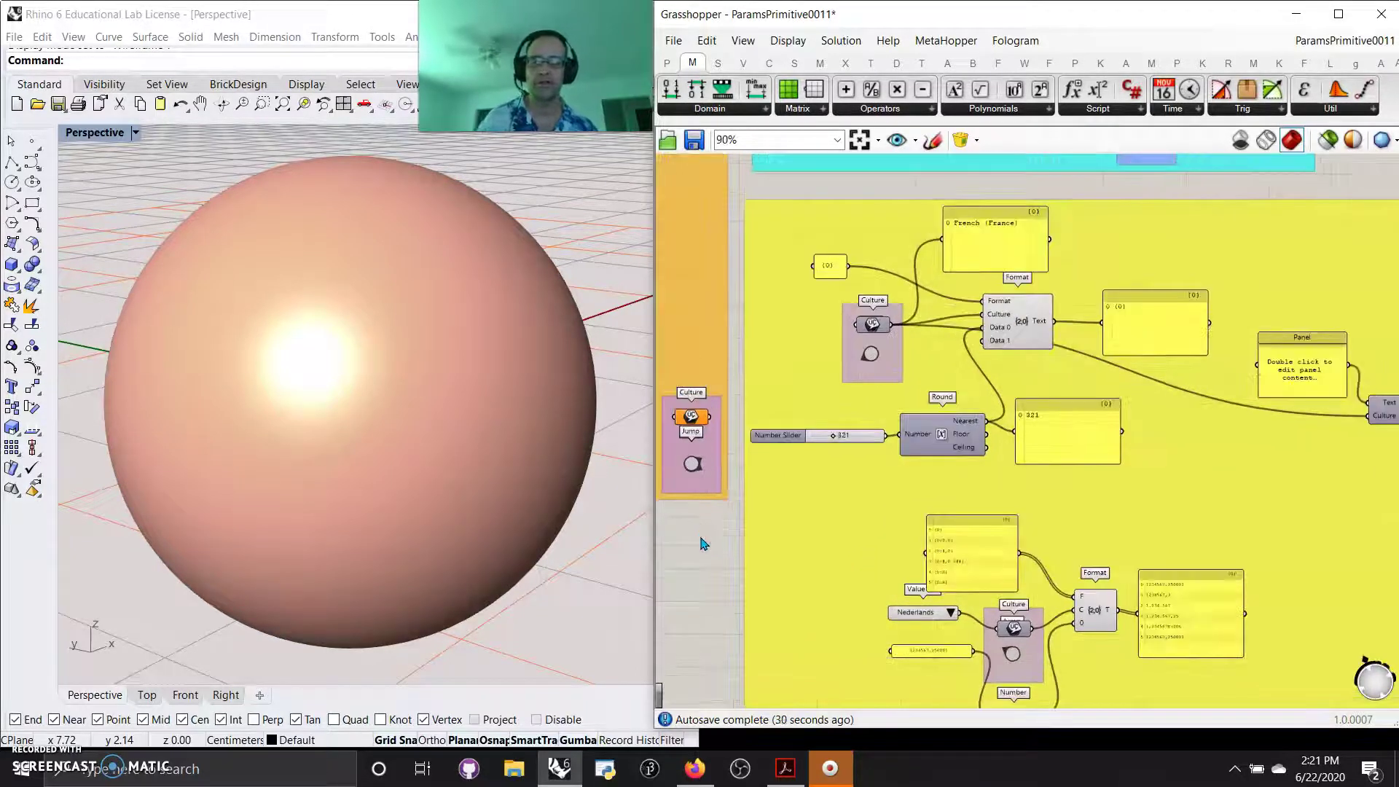
scroll(703, 541, "up", 2)
scroll(706, 547, "up", 2)
right_click_drag(892, 345, 865, 409)
right_click(914, 350)
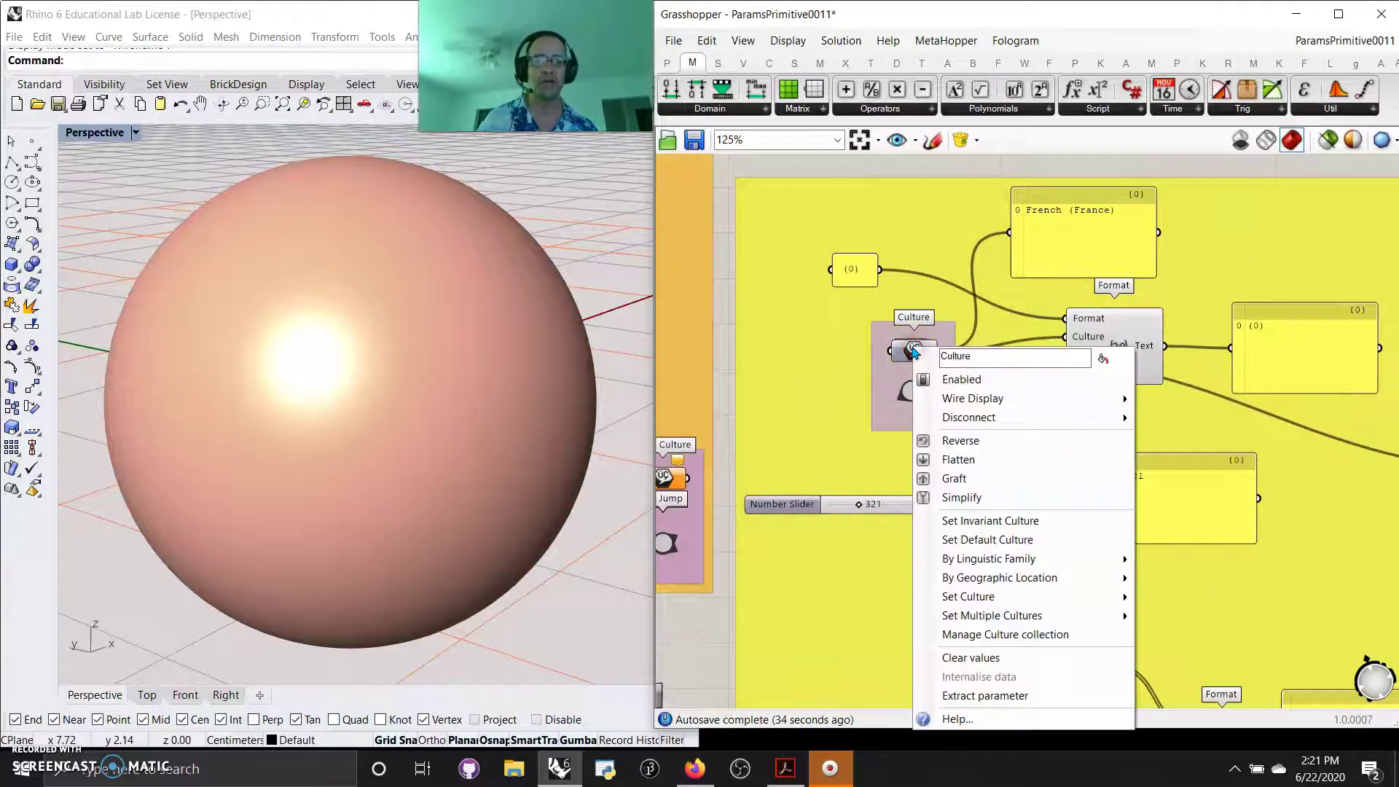
left_click(964, 546)
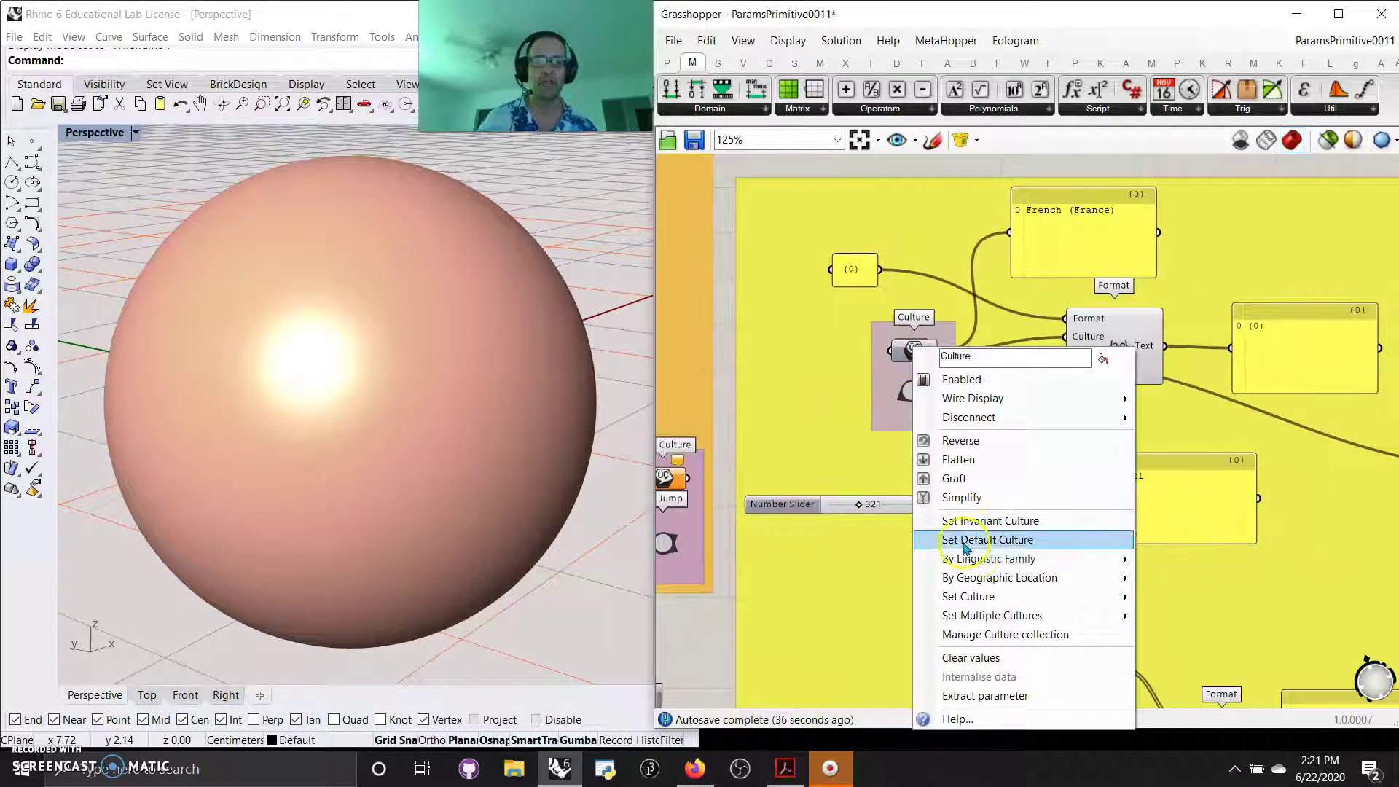
mouse_move(976, 563)
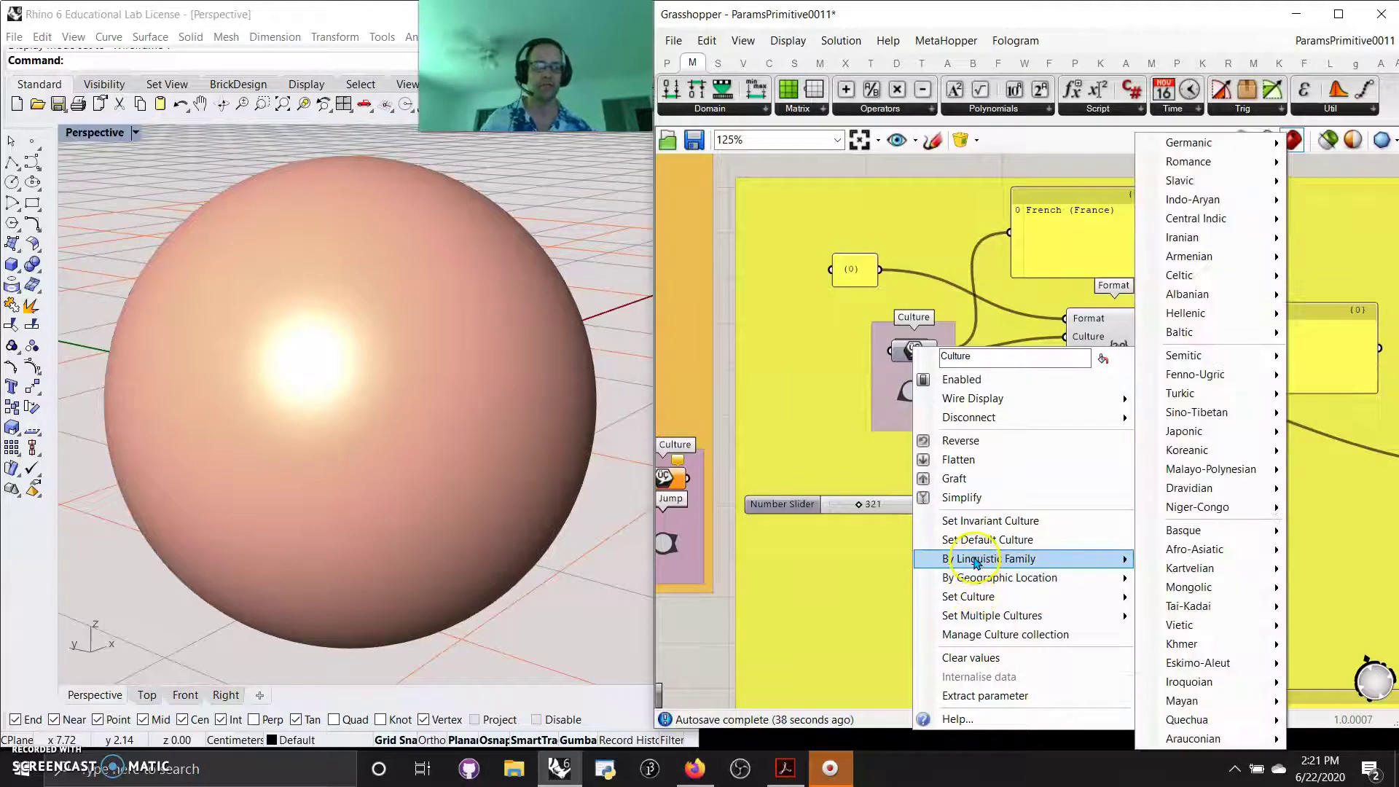
left_click(689, 638)
right_click_drag(708, 657, 757, 602)
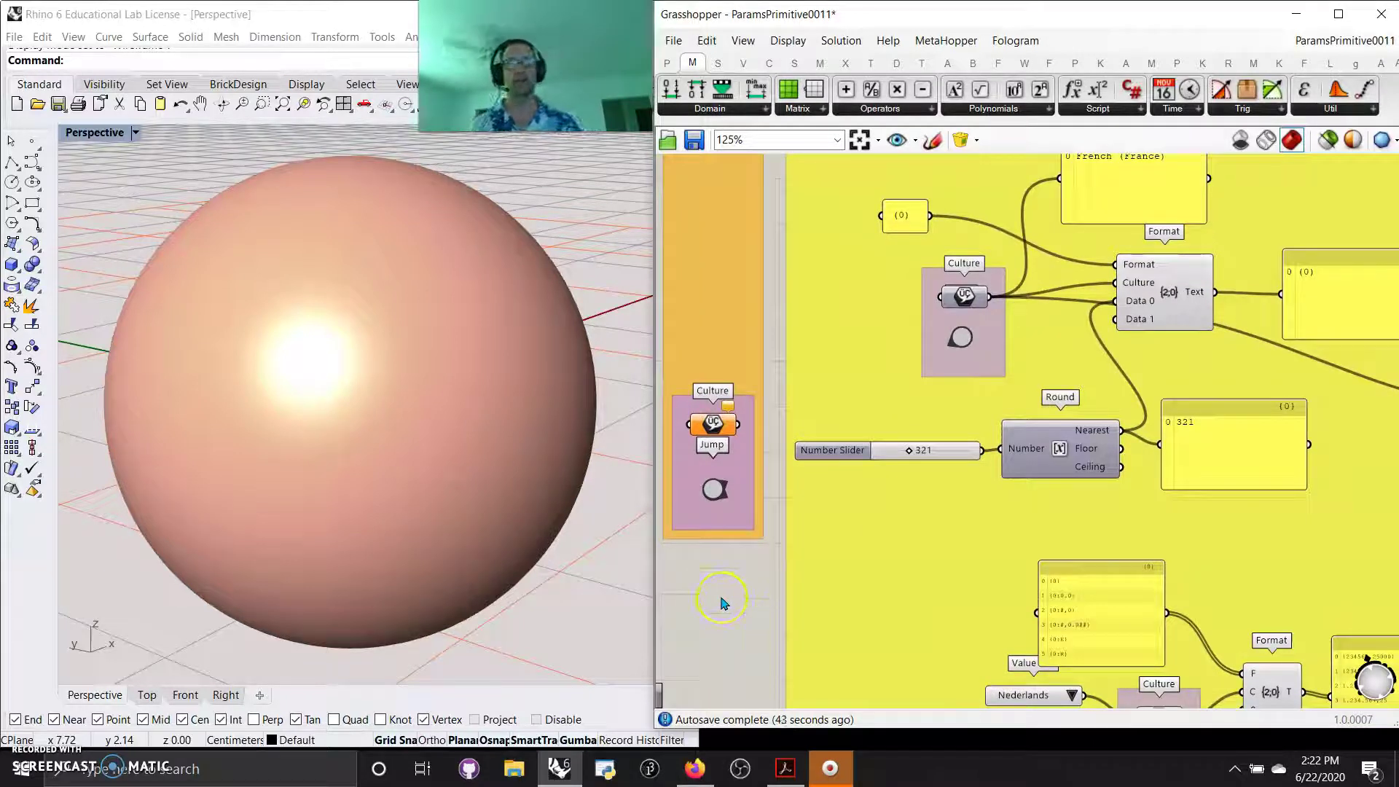
Step: Ungroup the yellow group that surrounds the Culture formatting examples
scroll(710, 601, "down", 2)
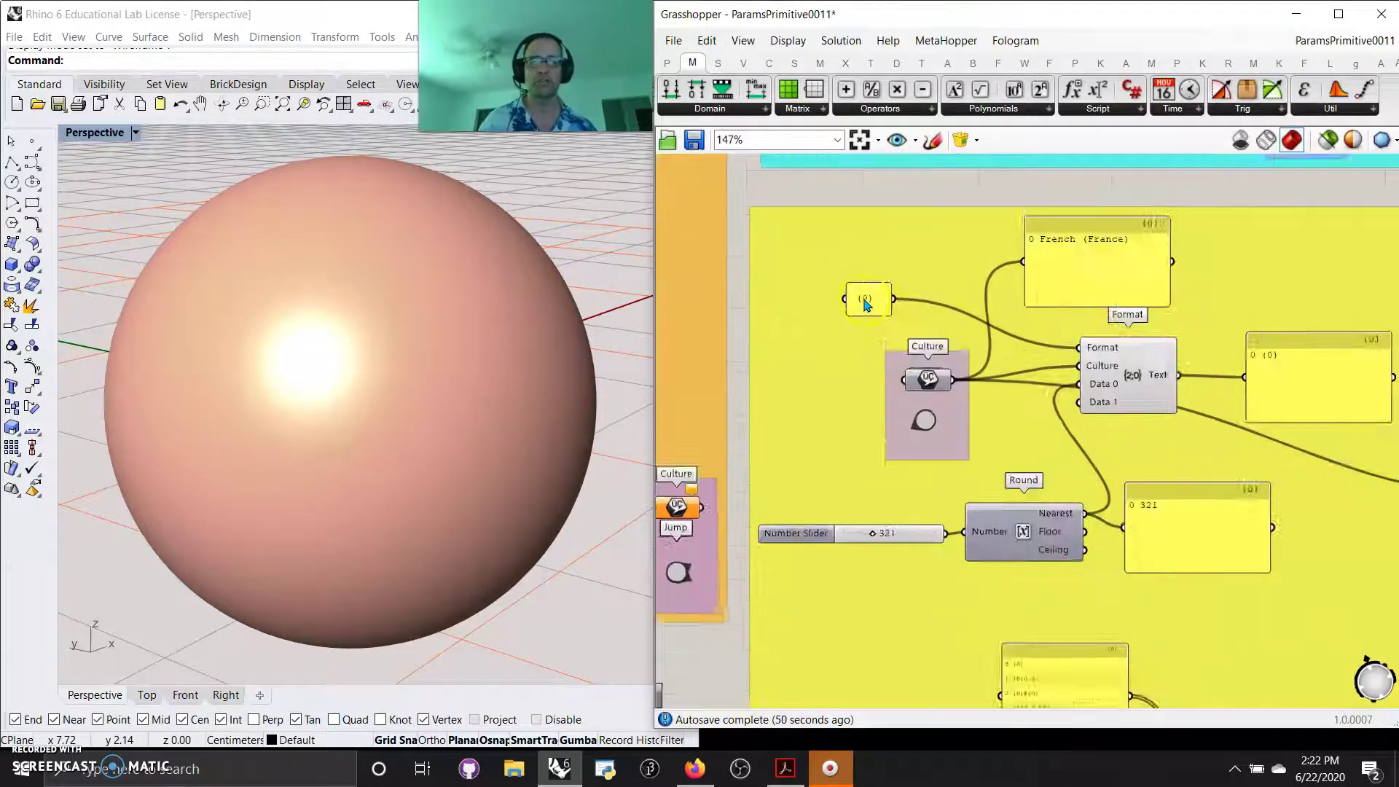
scroll(867, 302, "up", 3)
scroll(867, 291, "down", 2)
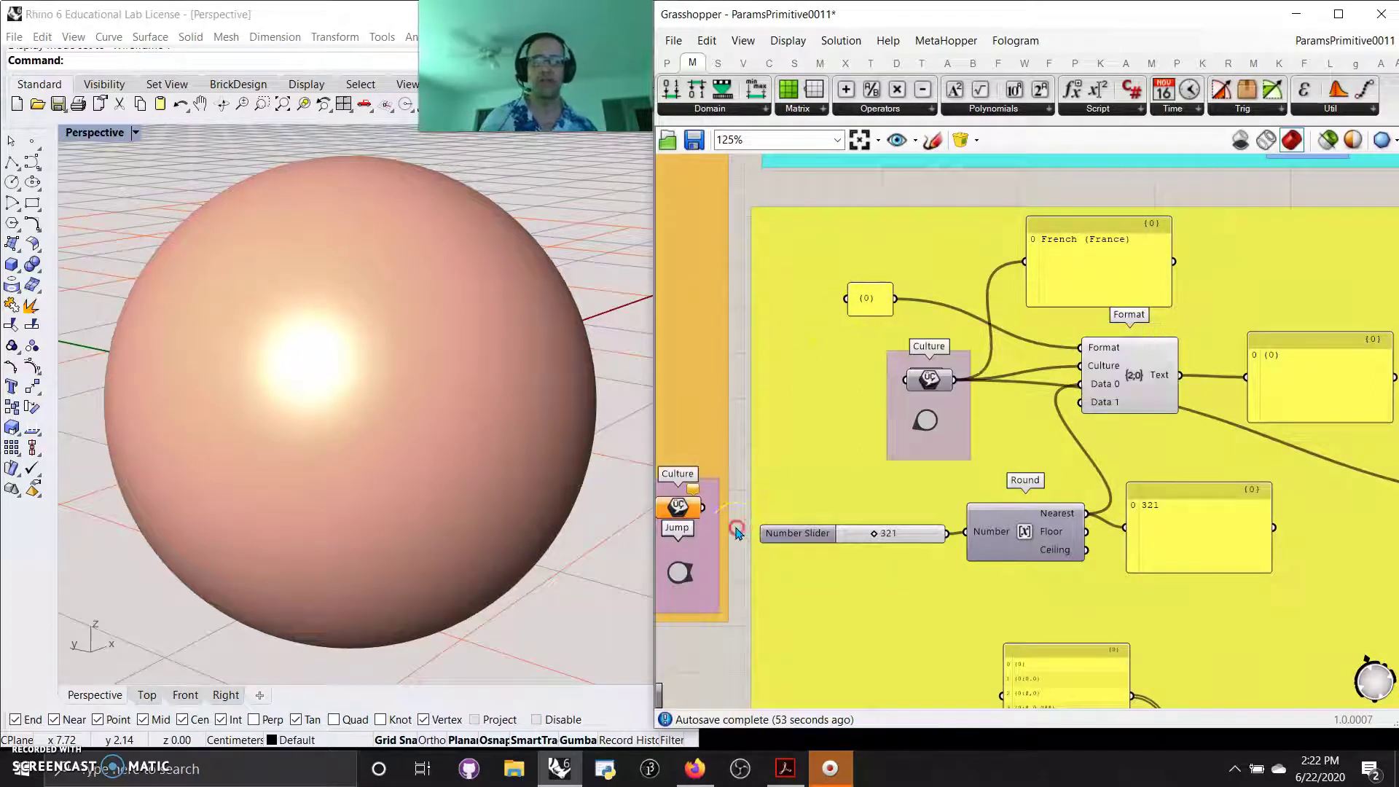
right_click_drag(737, 526, 688, 477)
right_click_drag(659, 668, 624, 586)
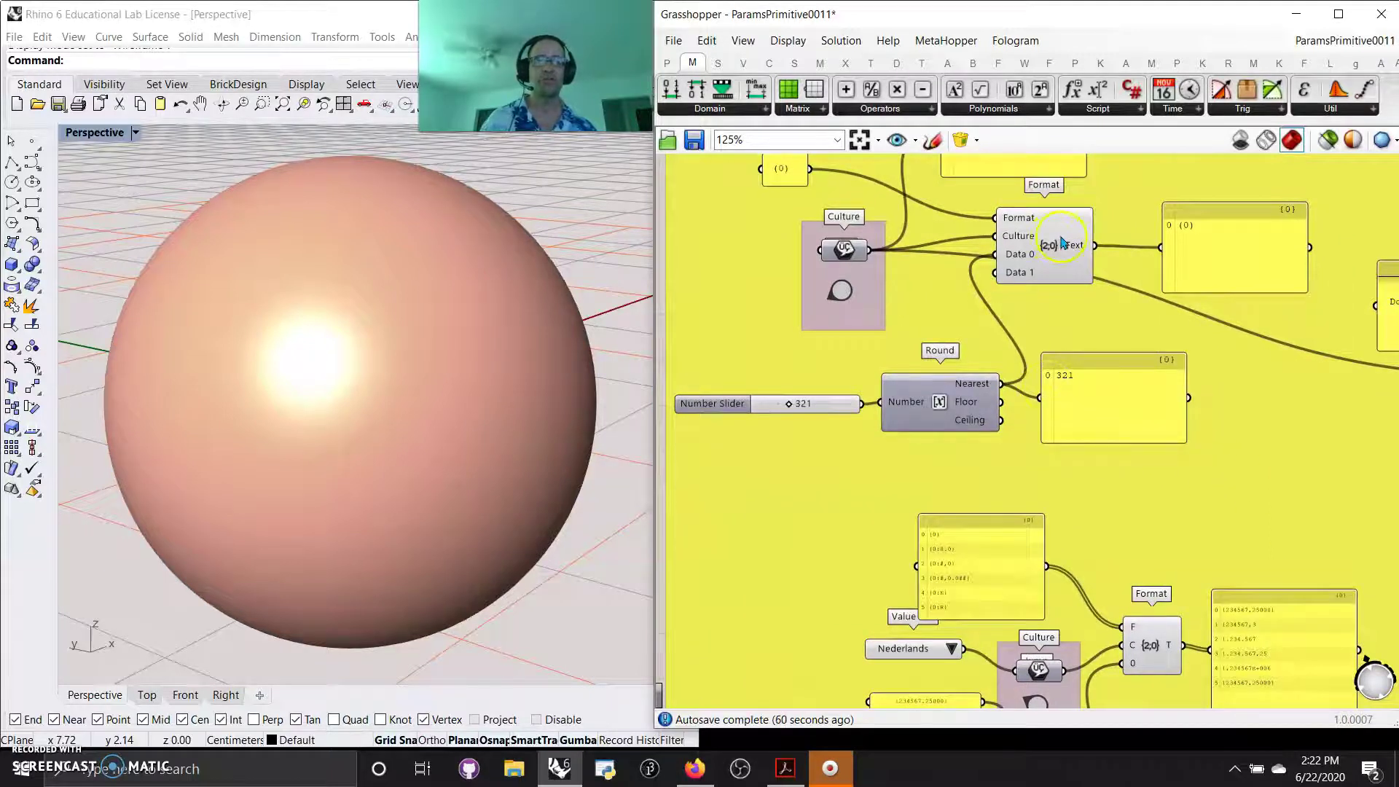
right_click(1296, 439)
left_click(1272, 552)
Step: Move the text panel that feeds the Text Case component slightly farther away from it
right_click_drag(1300, 427, 996, 466)
right_click_drag(1112, 490, 972, 484)
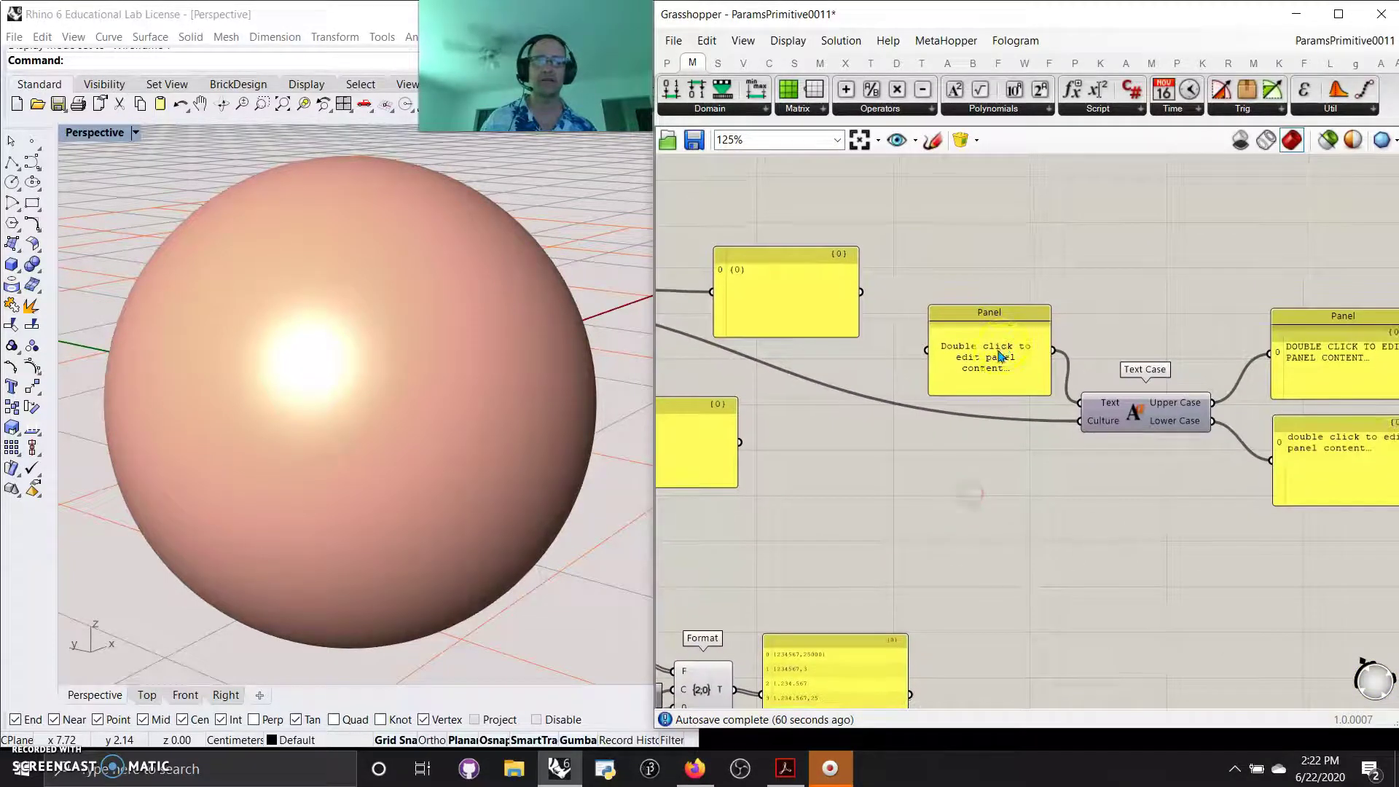
left_click_drag(999, 355, 981, 352)
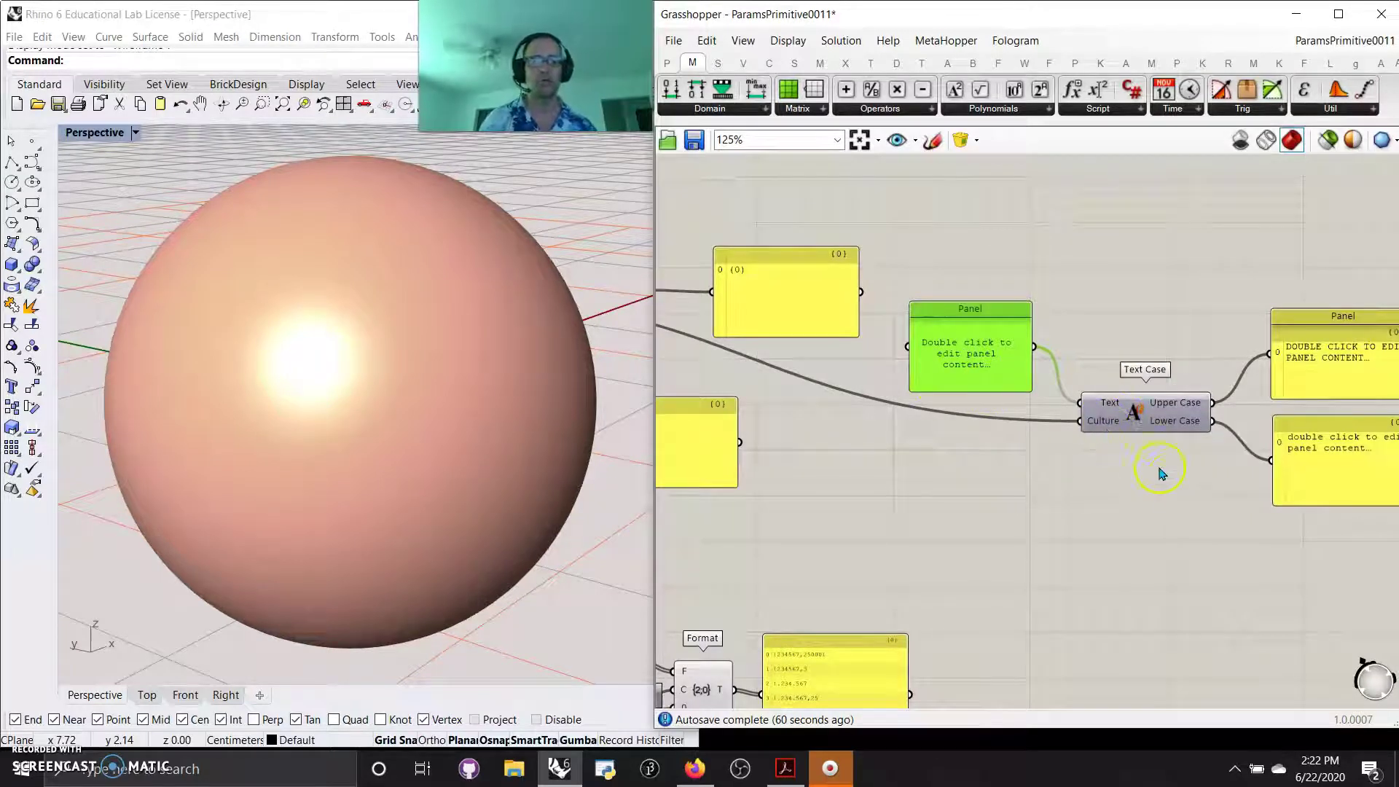
right_click_drag(1161, 474, 1064, 459)
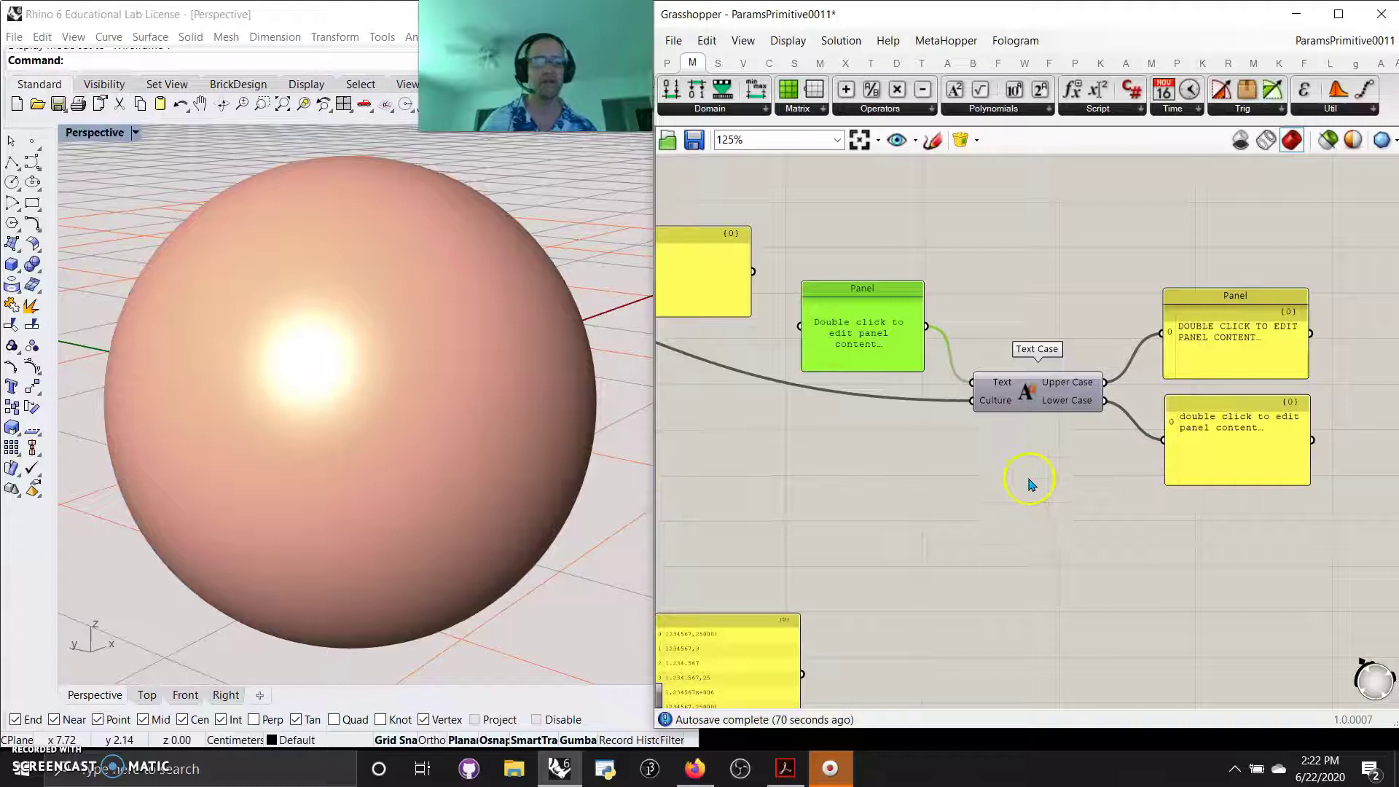
Step: Move the panel of format strings in the lower Culture example up, clear of the Value List
scroll(1016, 484, "down", 2)
right_click_drag(998, 505, 1136, 333)
left_click(1156, 432)
scroll(888, 454, "up", 6)
right_click_drag(897, 418, 649, 365)
scroll(1129, 448, "down", 2)
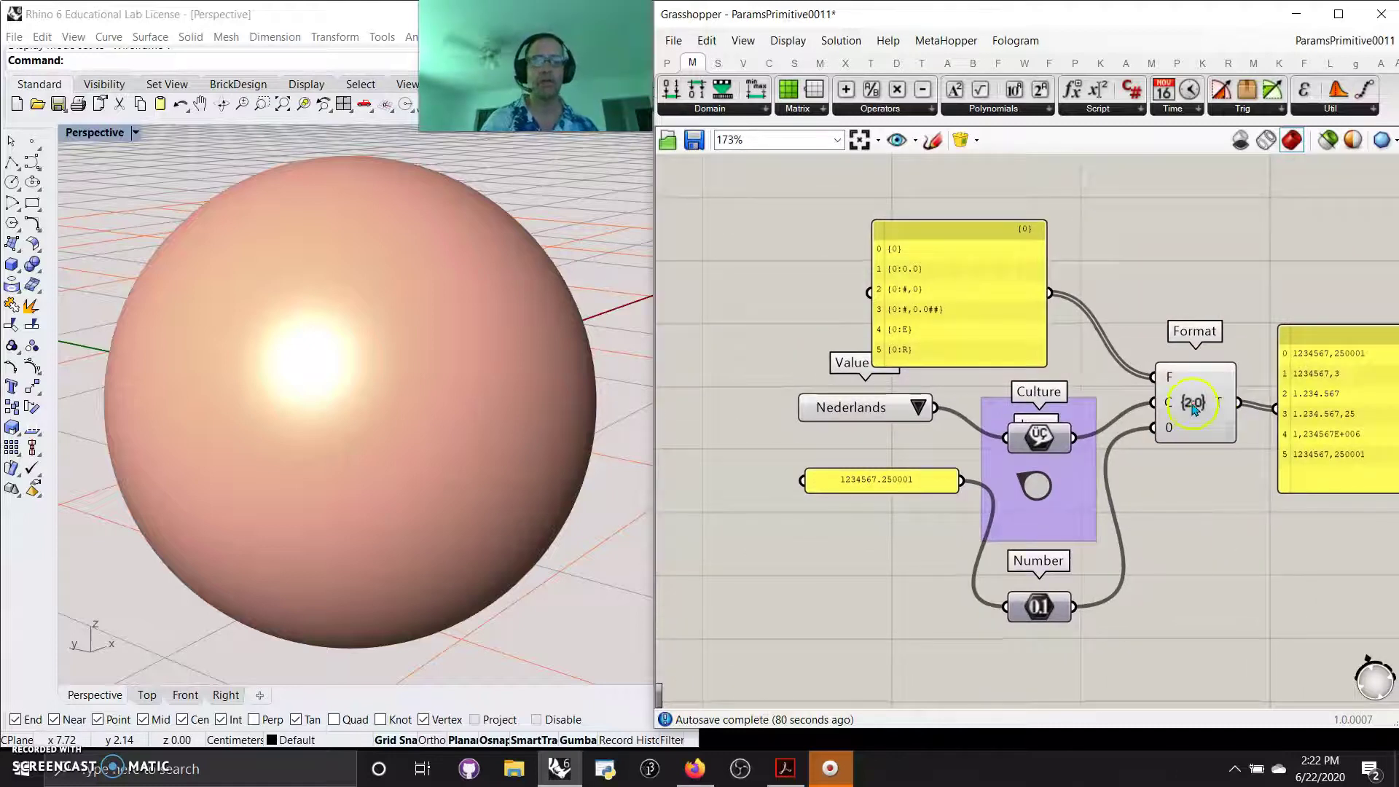
scroll(917, 332, "up", 3)
left_click_drag(956, 356, 948, 309)
Step: Switch the Value List's culture to Norsk and then Francais, inspecting the Format component's output
right_click_drag(952, 367, 937, 312)
left_click(896, 389)
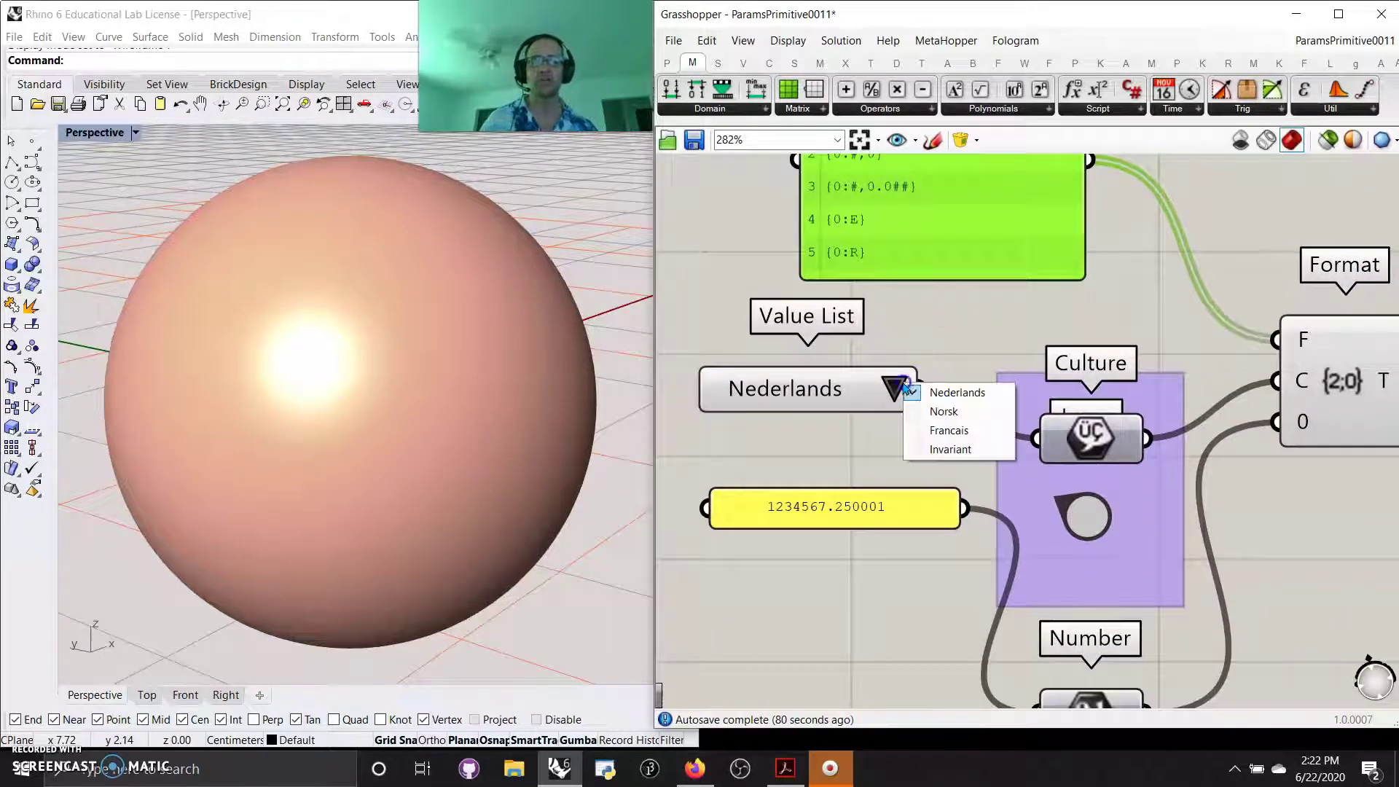
left_click(942, 412)
left_click(893, 388)
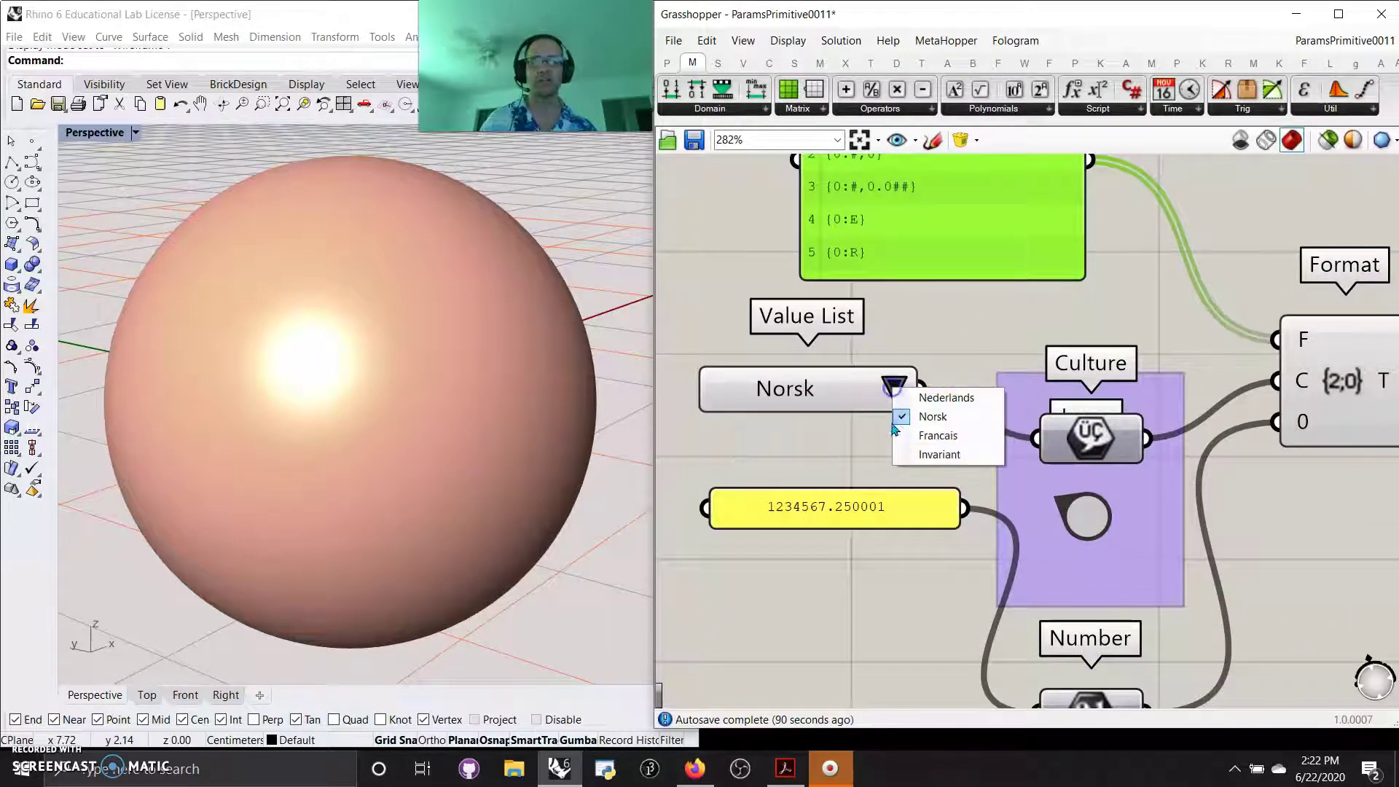
left_click(935, 436)
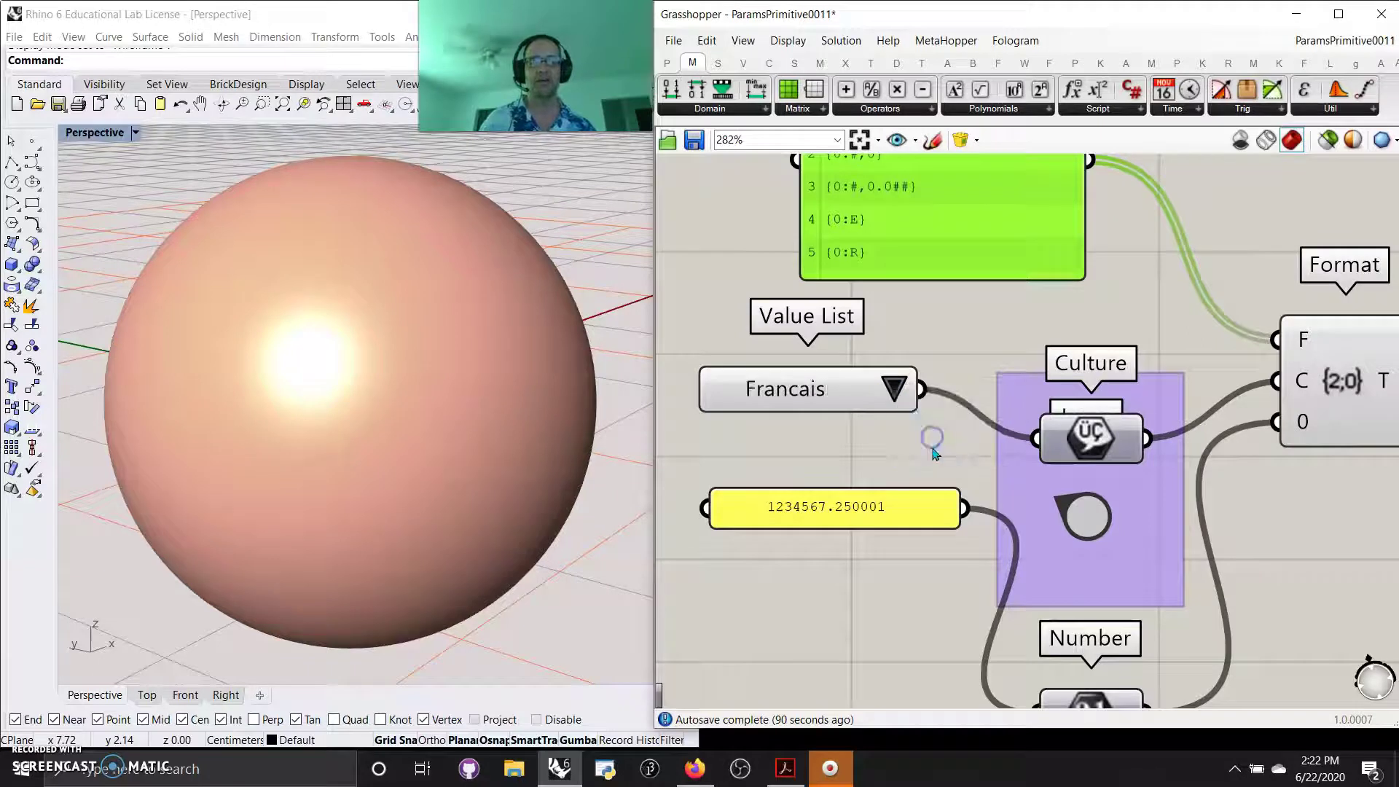
left_click(894, 387)
right_click_drag(1231, 490, 824, 437)
scroll(916, 456, "down", 3)
right_click_drag(910, 526, 1267, 500)
scroll(1189, 427, "up", 2)
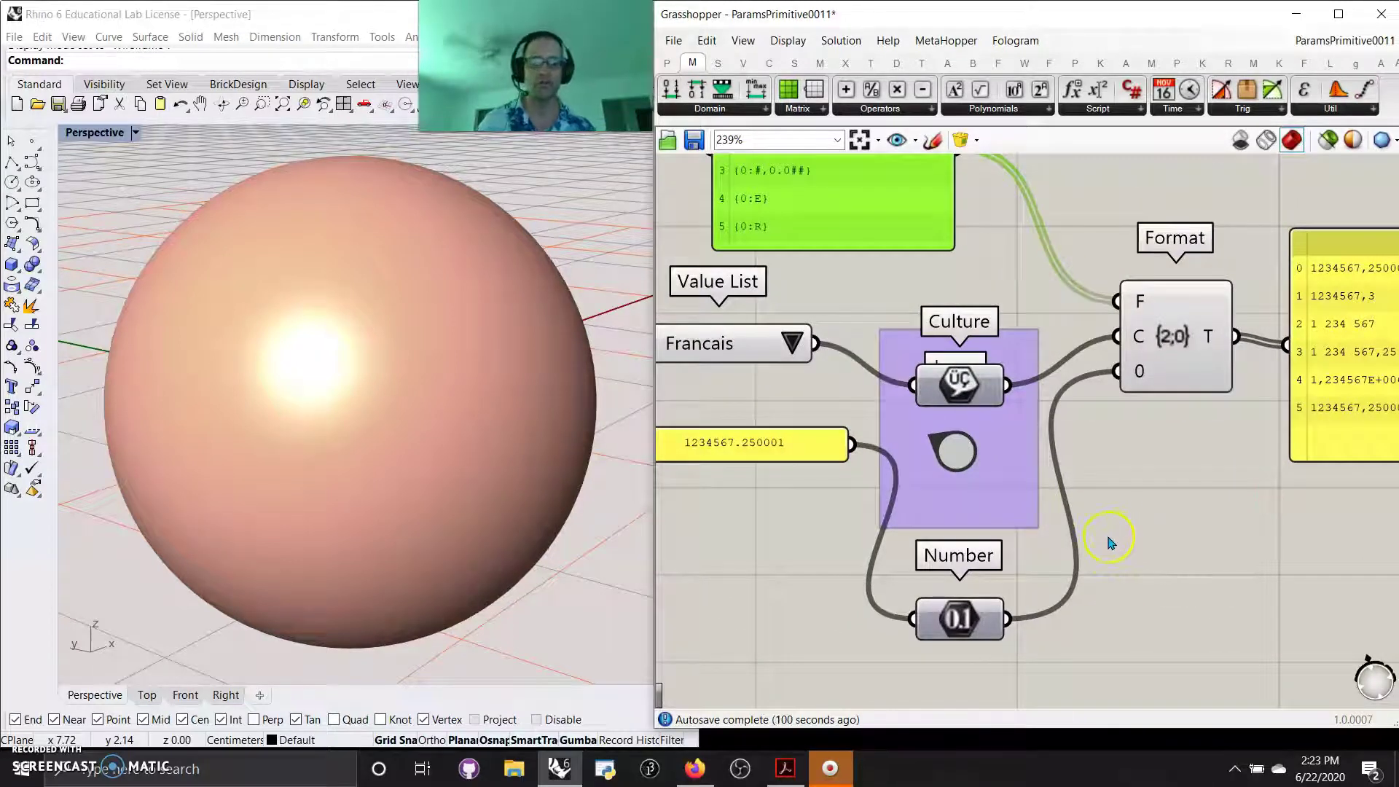
Step: Nudge the Culture parameter fed by the Value List up within its purple group
scroll(1103, 532, "down", 2)
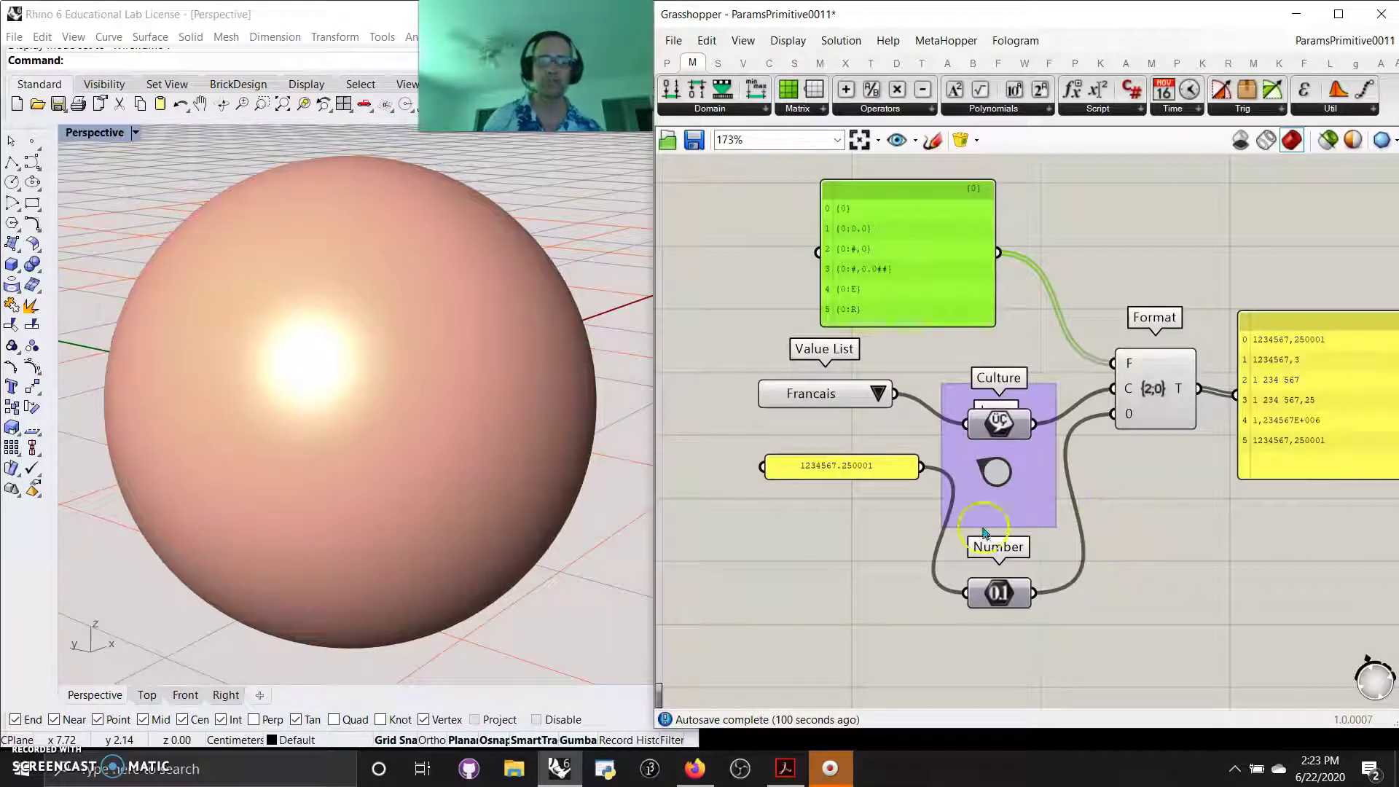
right_click_drag(878, 552, 838, 494)
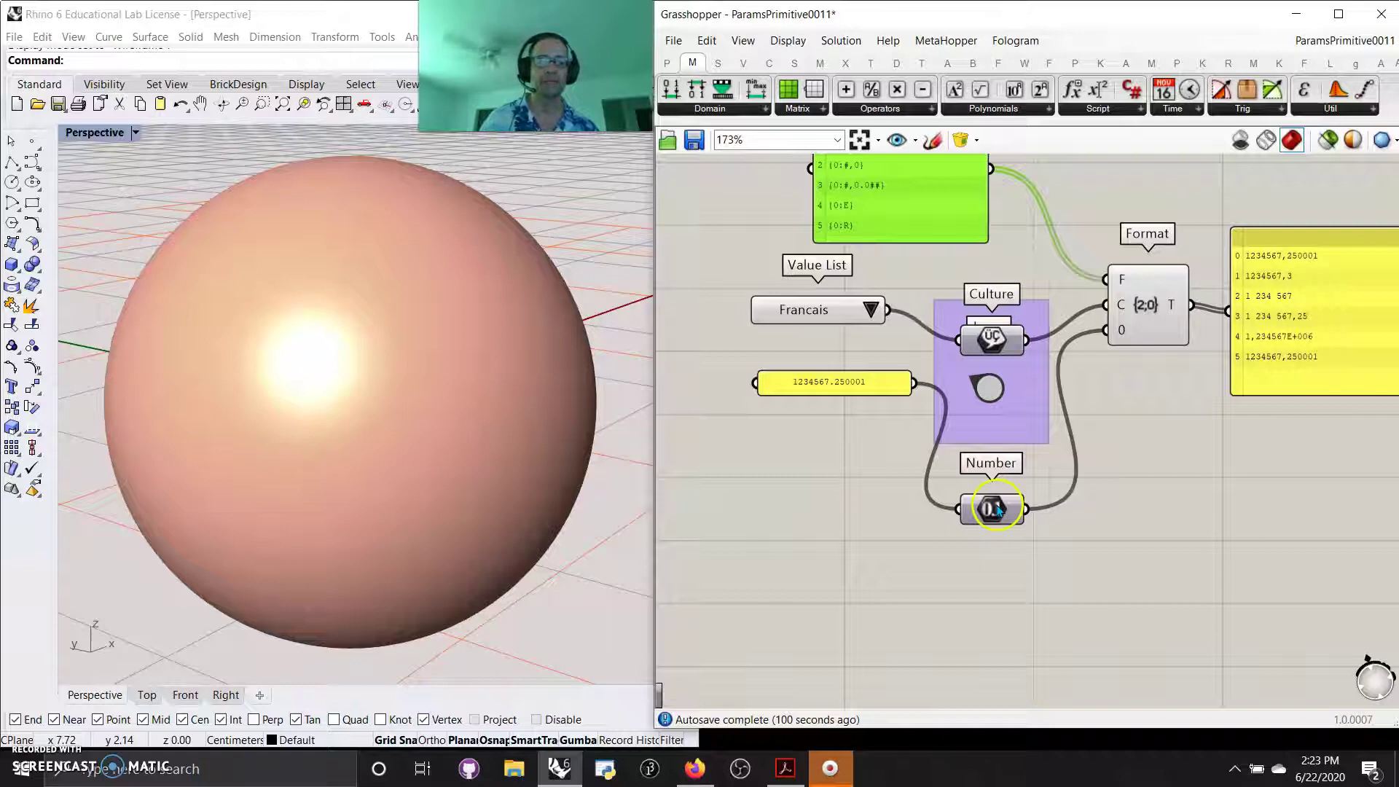
left_click(980, 362)
left_click_drag(980, 342, 960, 328)
scroll(952, 475, "down", 3)
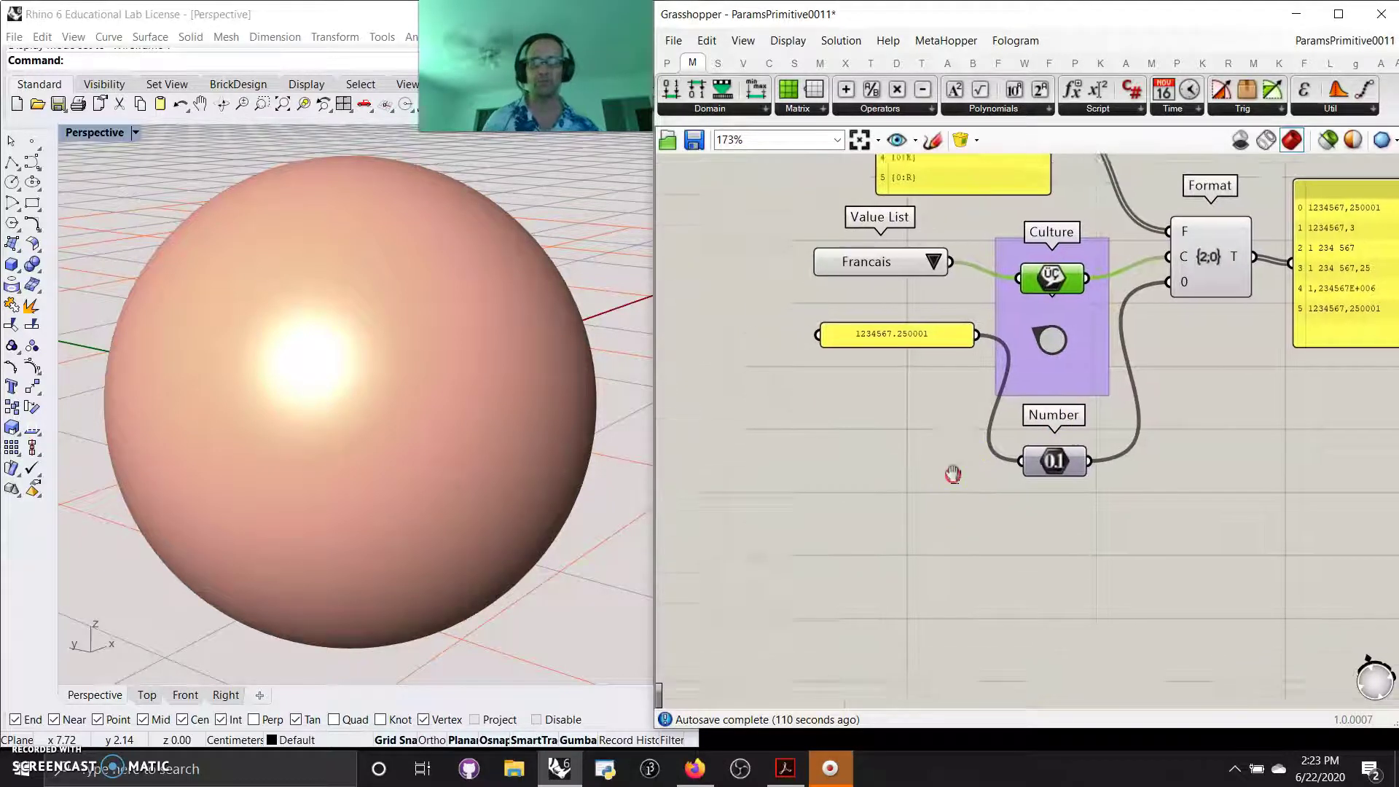
Step: Insert the saved PDBimports template into the definition
scroll(1057, 567, "down", 5)
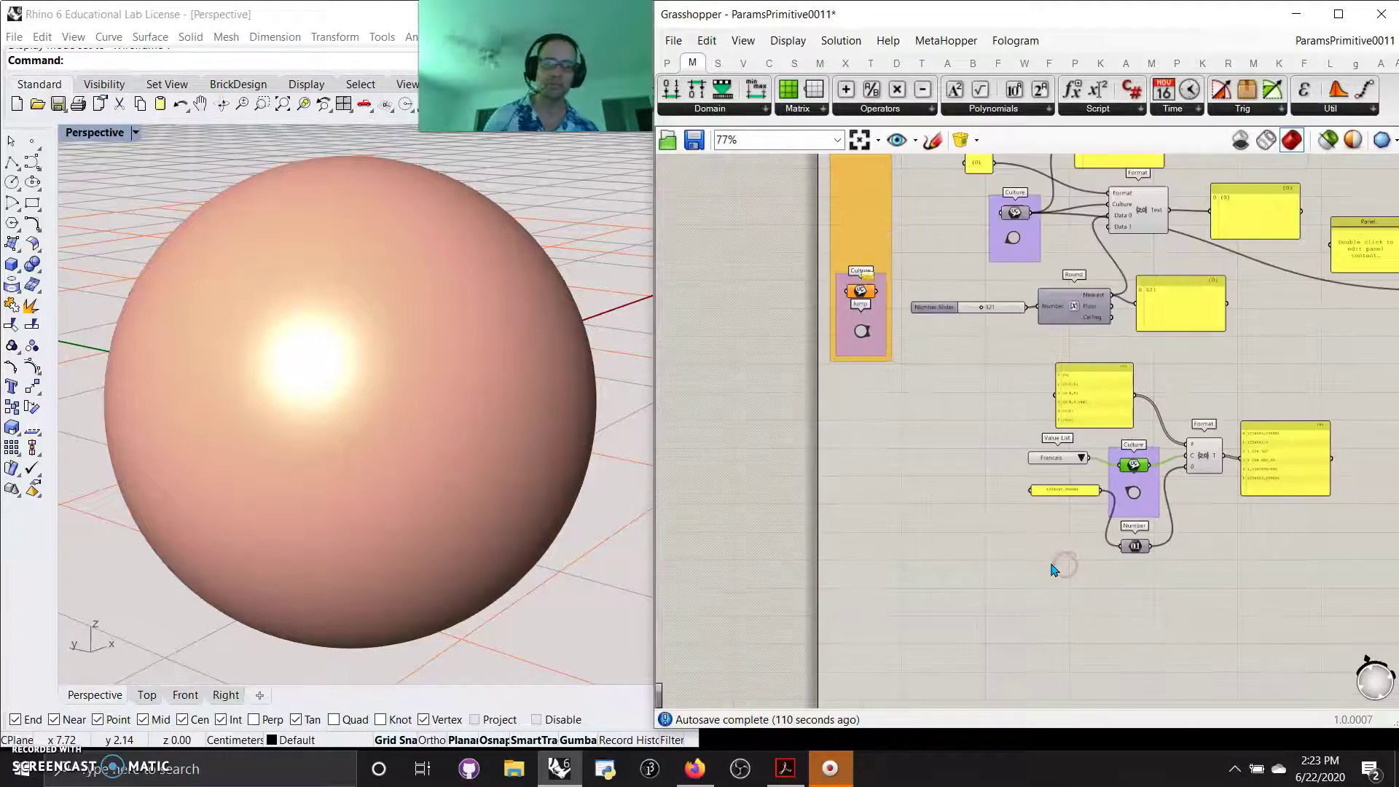
scroll(1020, 576, "down", 1)
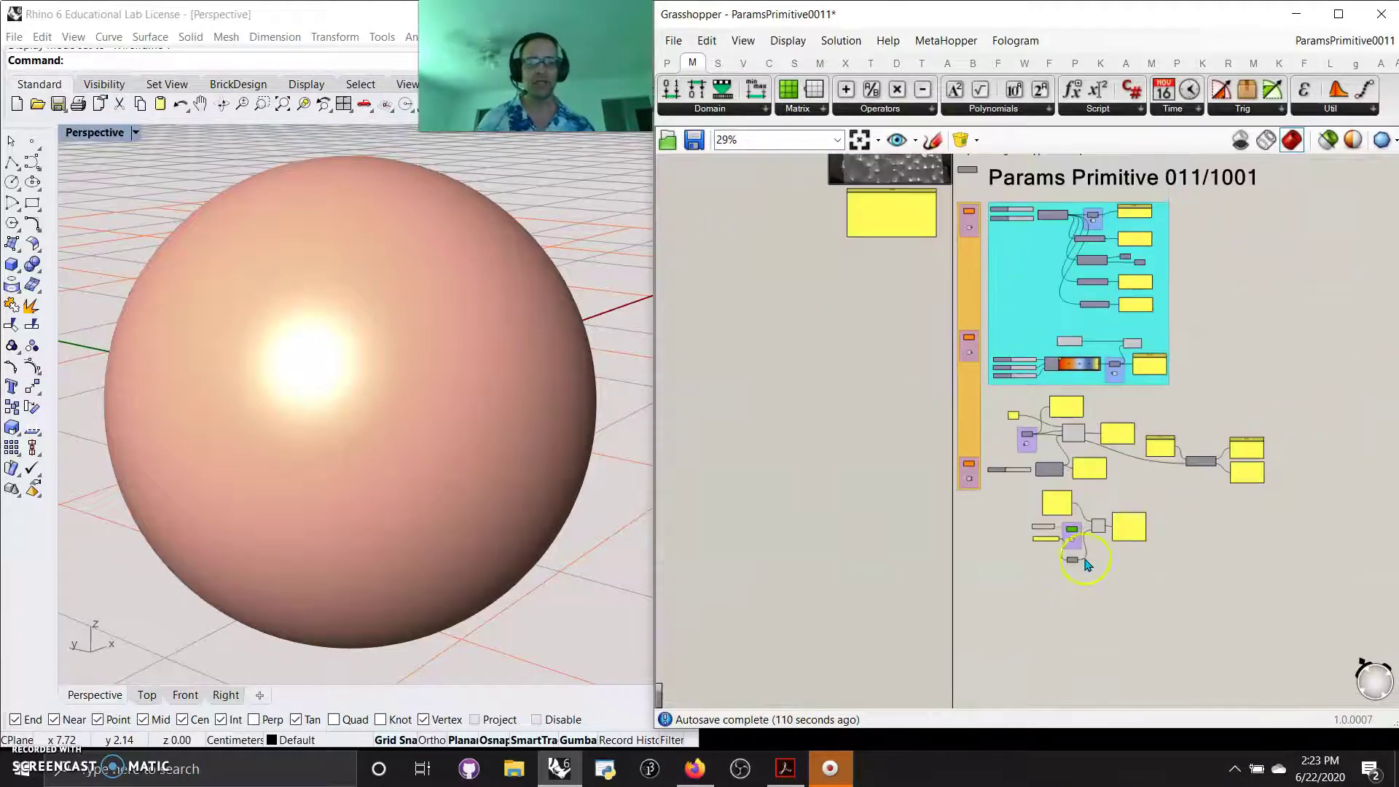
right_click_drag(1212, 509, 1126, 540)
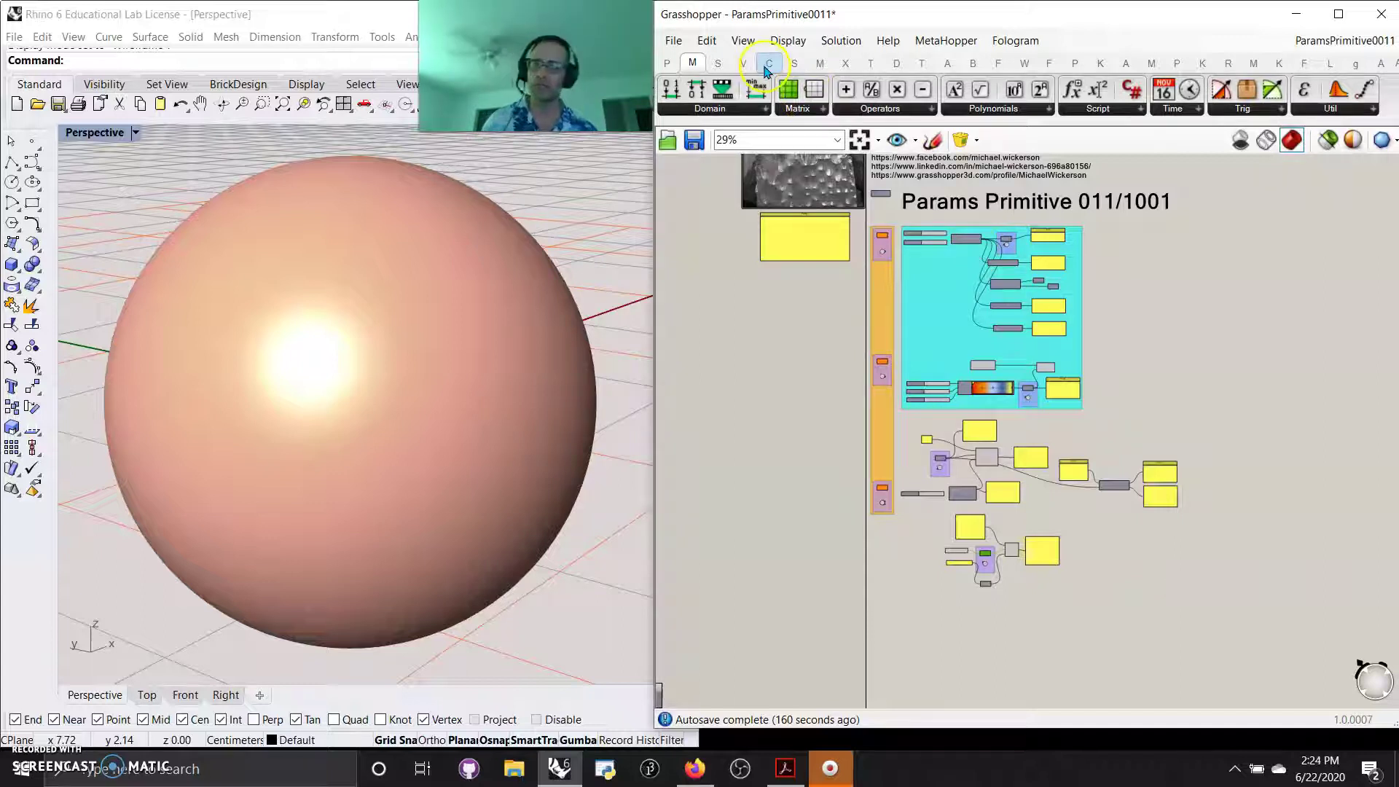
left_click(961, 140)
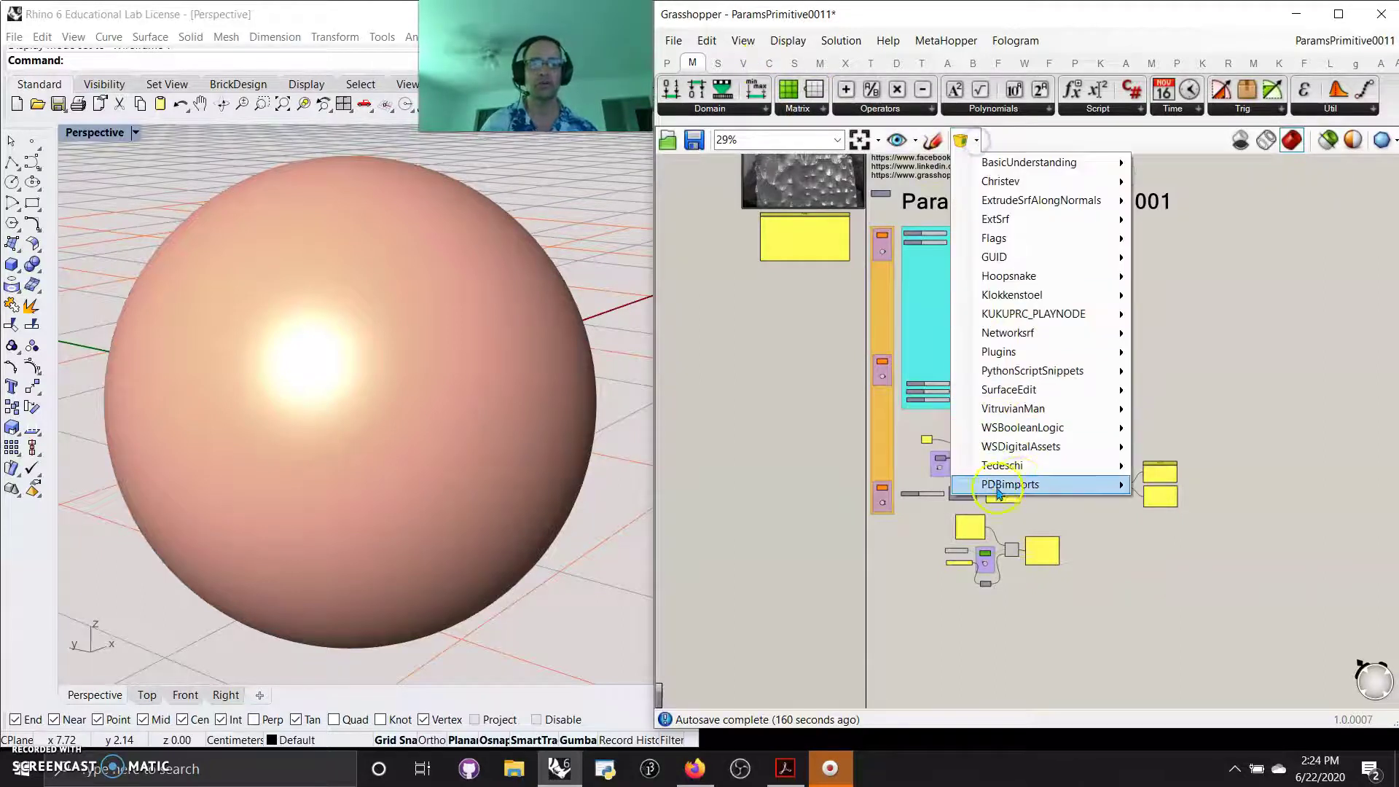
mouse_move(1019, 487)
left_click(1195, 489)
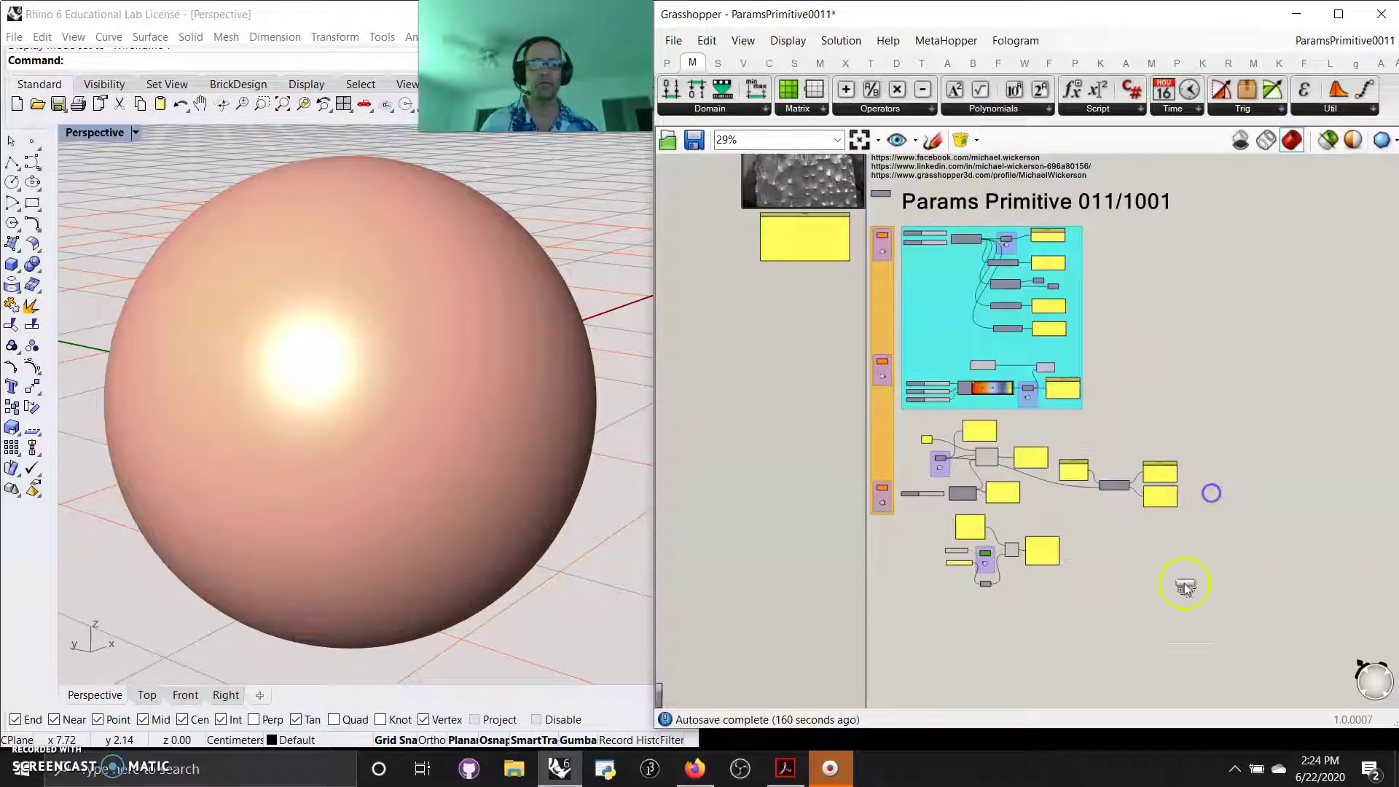
Step: Move the imported set of notes and components up to sit just below the Culture examples
scroll(1177, 645, "down", 5)
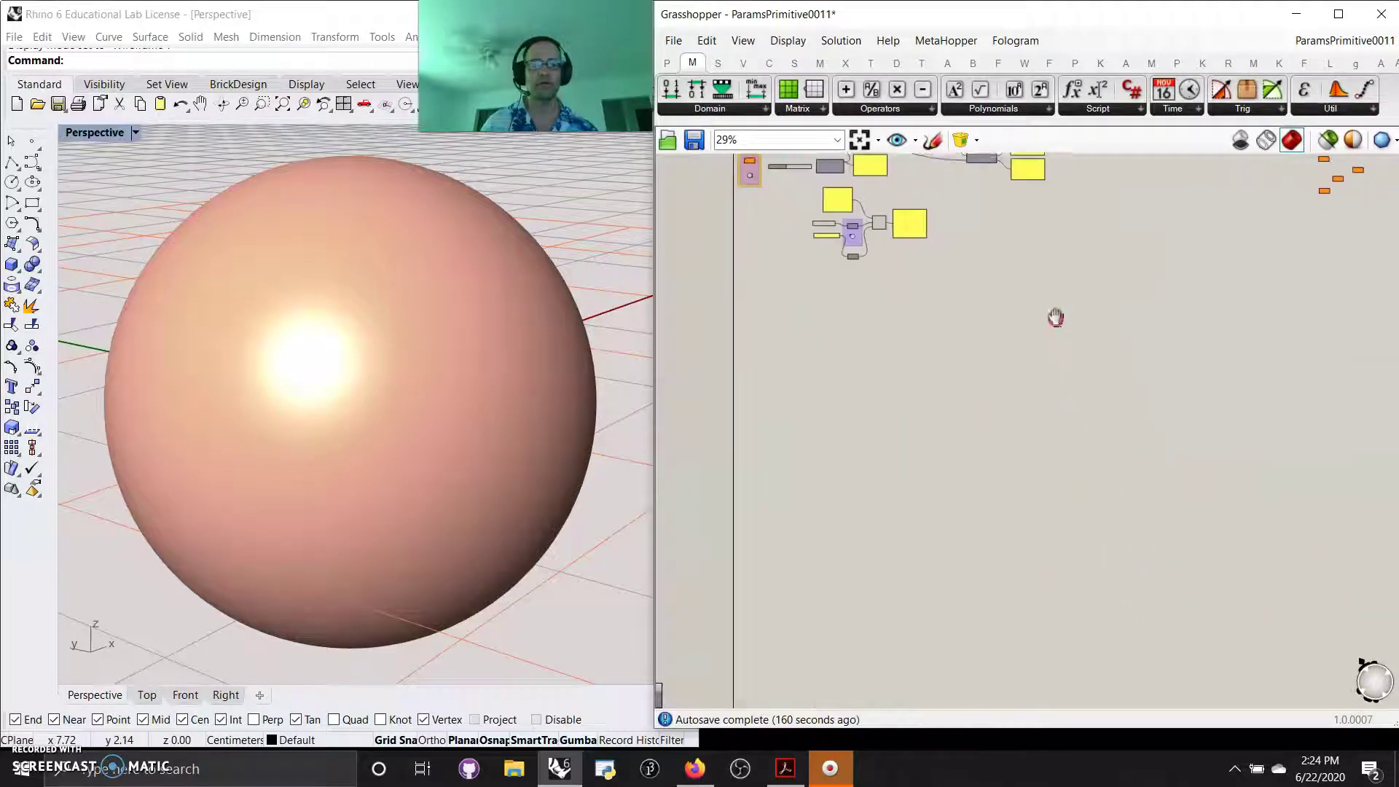
right_click_drag(1141, 459, 1021, 287)
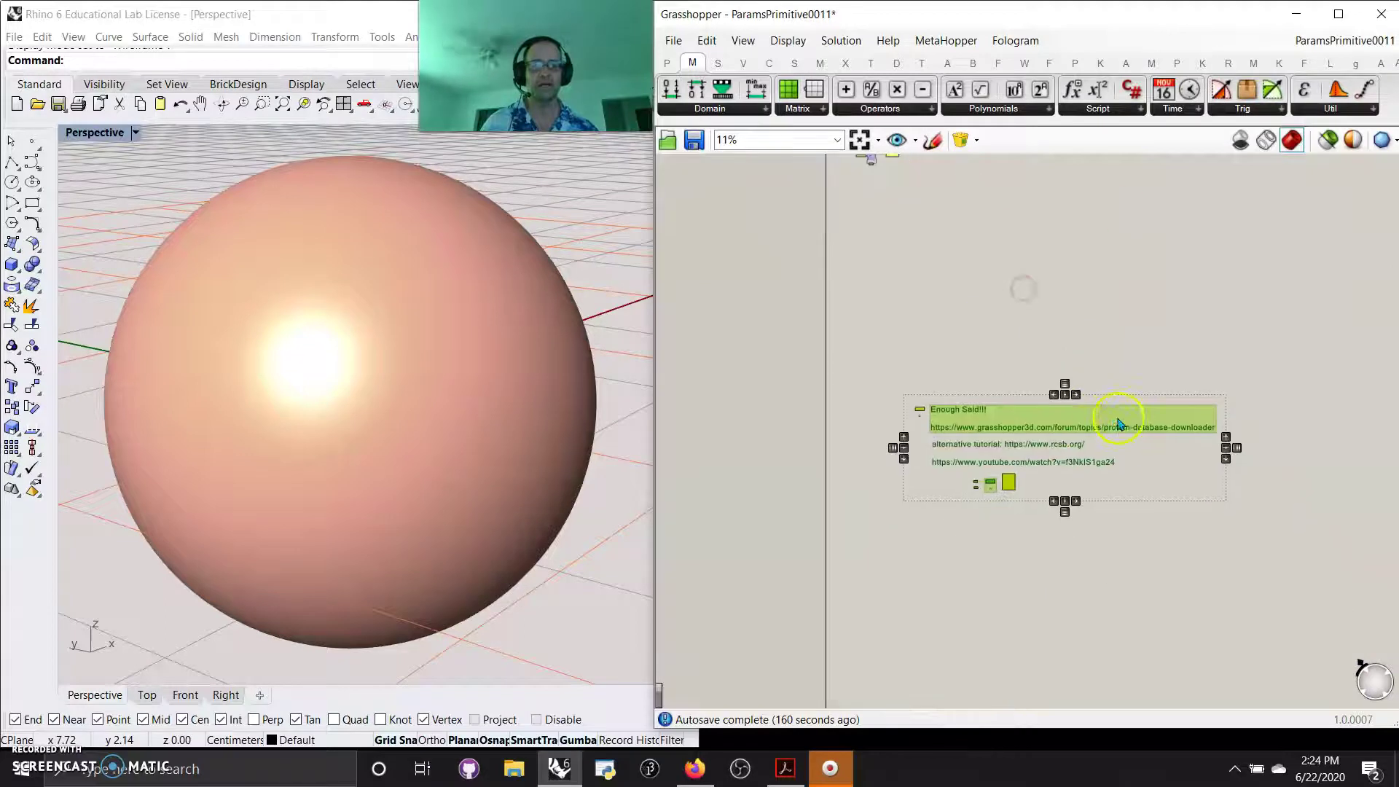
left_click_drag(1112, 421, 1052, 231)
right_click_drag(1053, 232, 1091, 350)
left_click(1149, 462)
scroll(1186, 523, "up", 2)
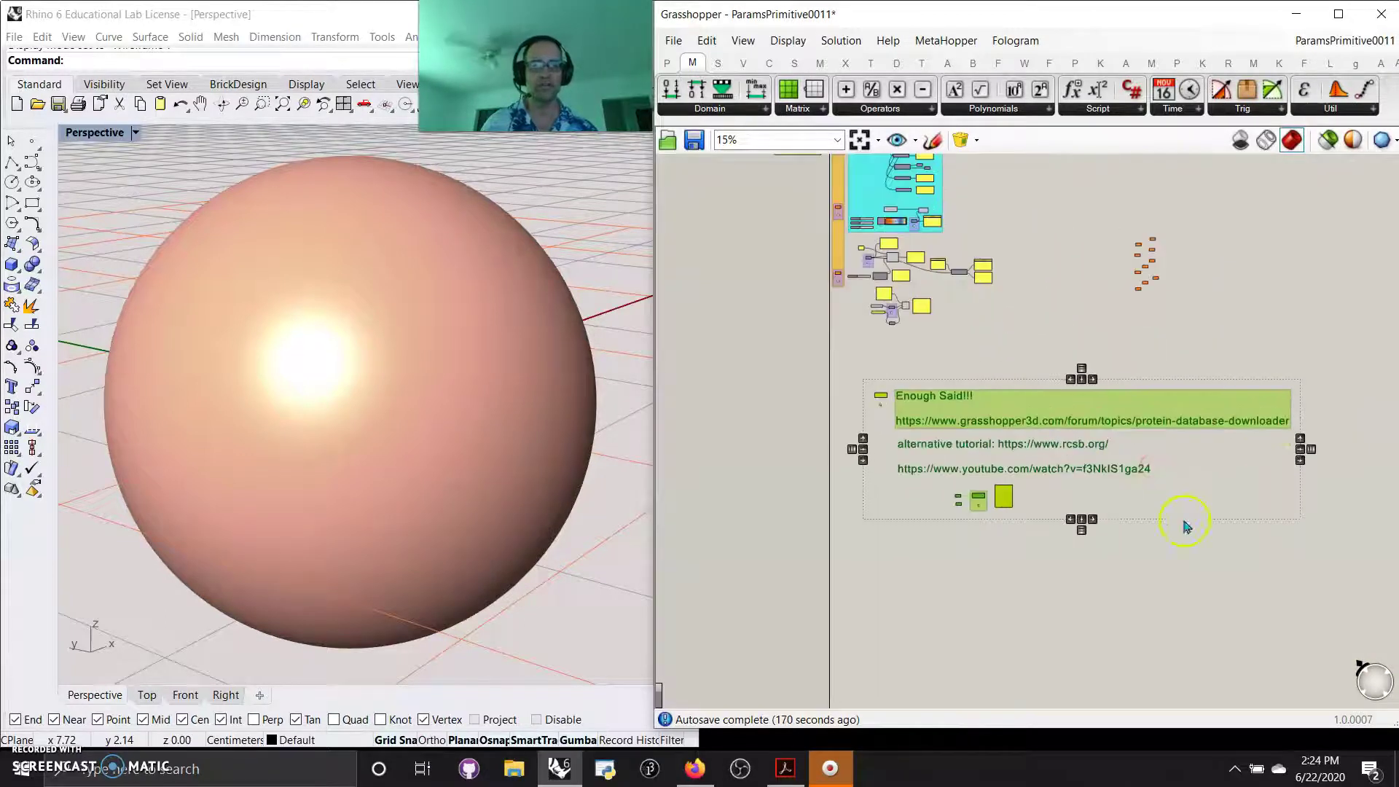
left_click(1188, 400)
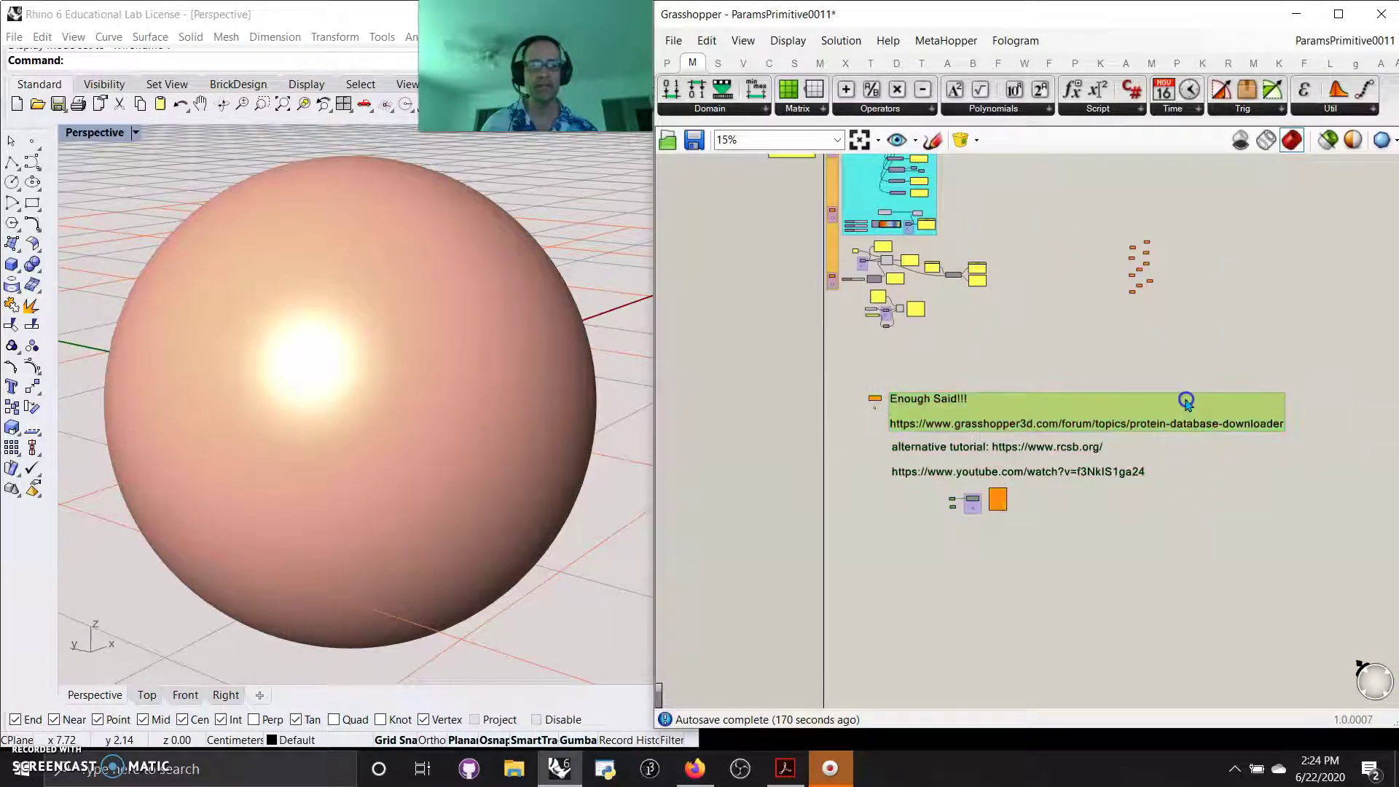
Step: Read the imported links to the protein database downloader and alternative tutorials, and delete the whole imported set
scroll(1144, 510, "up", 2)
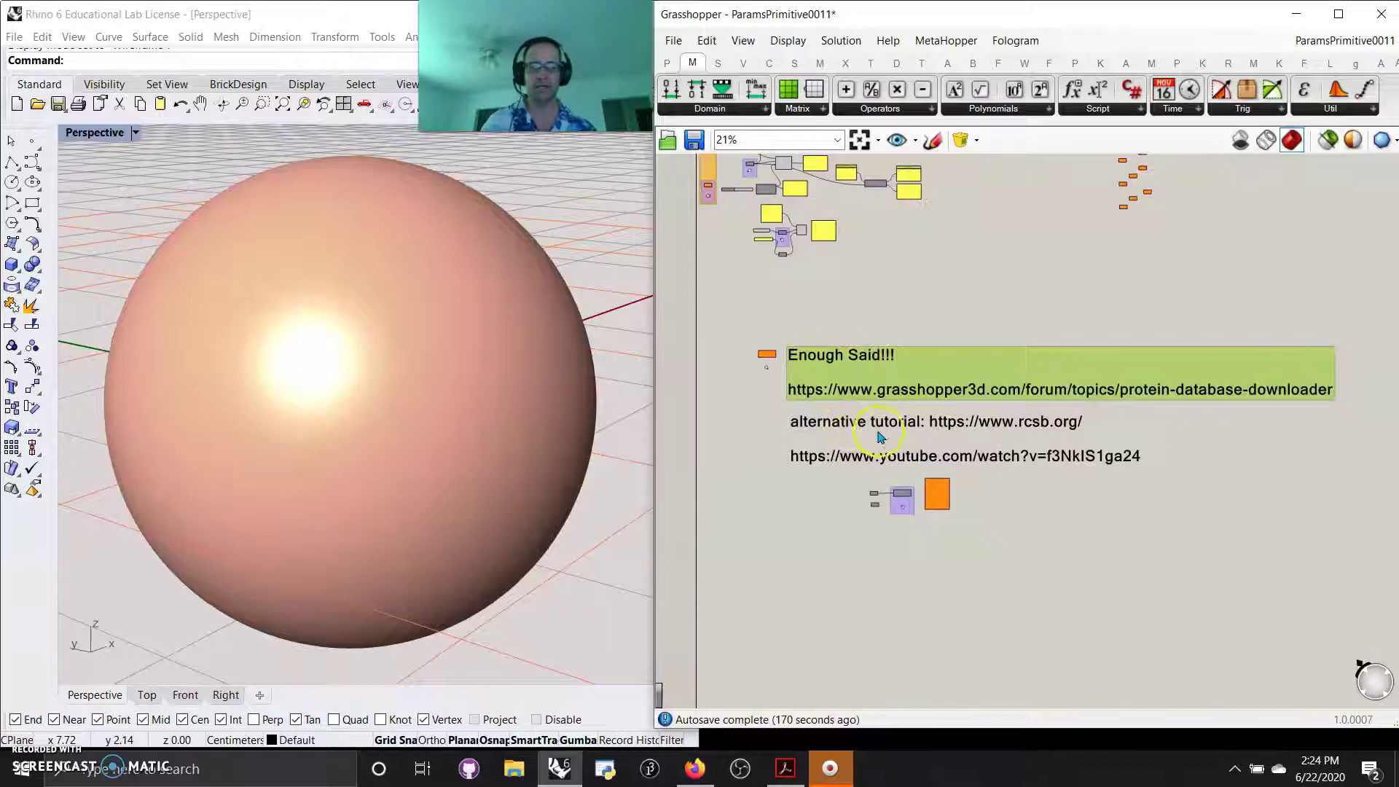
scroll(854, 461, "down", 3)
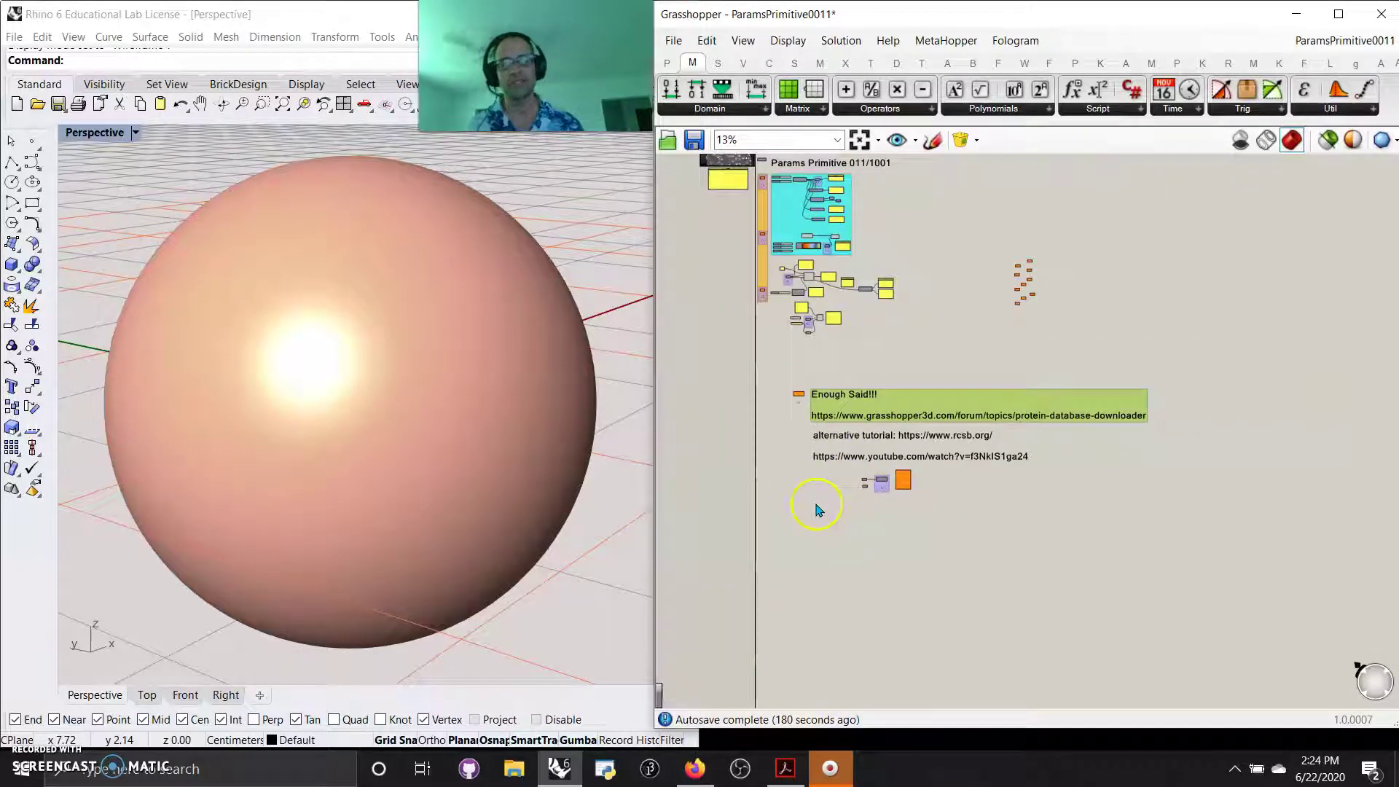
left_click_drag(1182, 512, 772, 375)
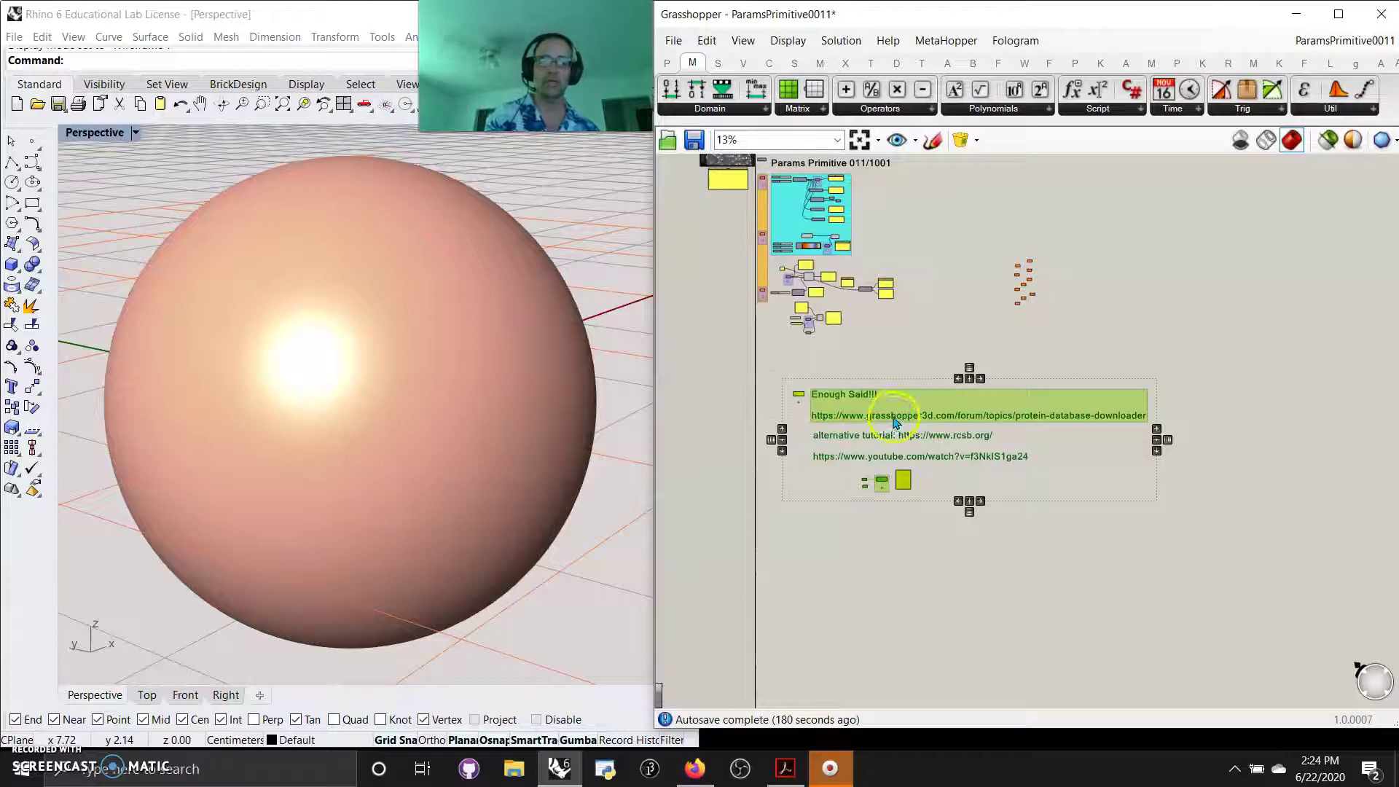
key("Delete")
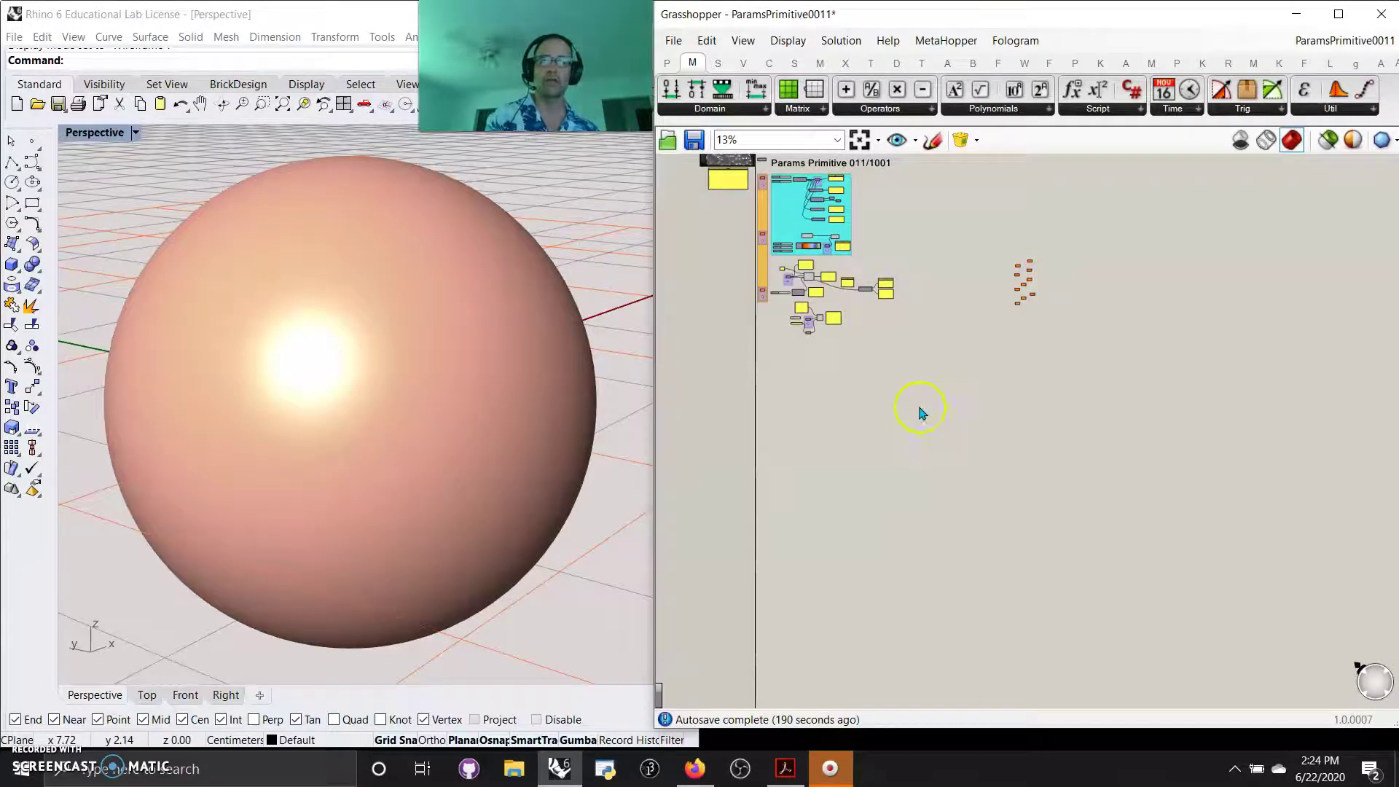
Step: Move the File Path parameter among the loose primitive parameters closer to Data Path
scroll(1020, 280, "up", 4)
scroll(1022, 250, "up", 5)
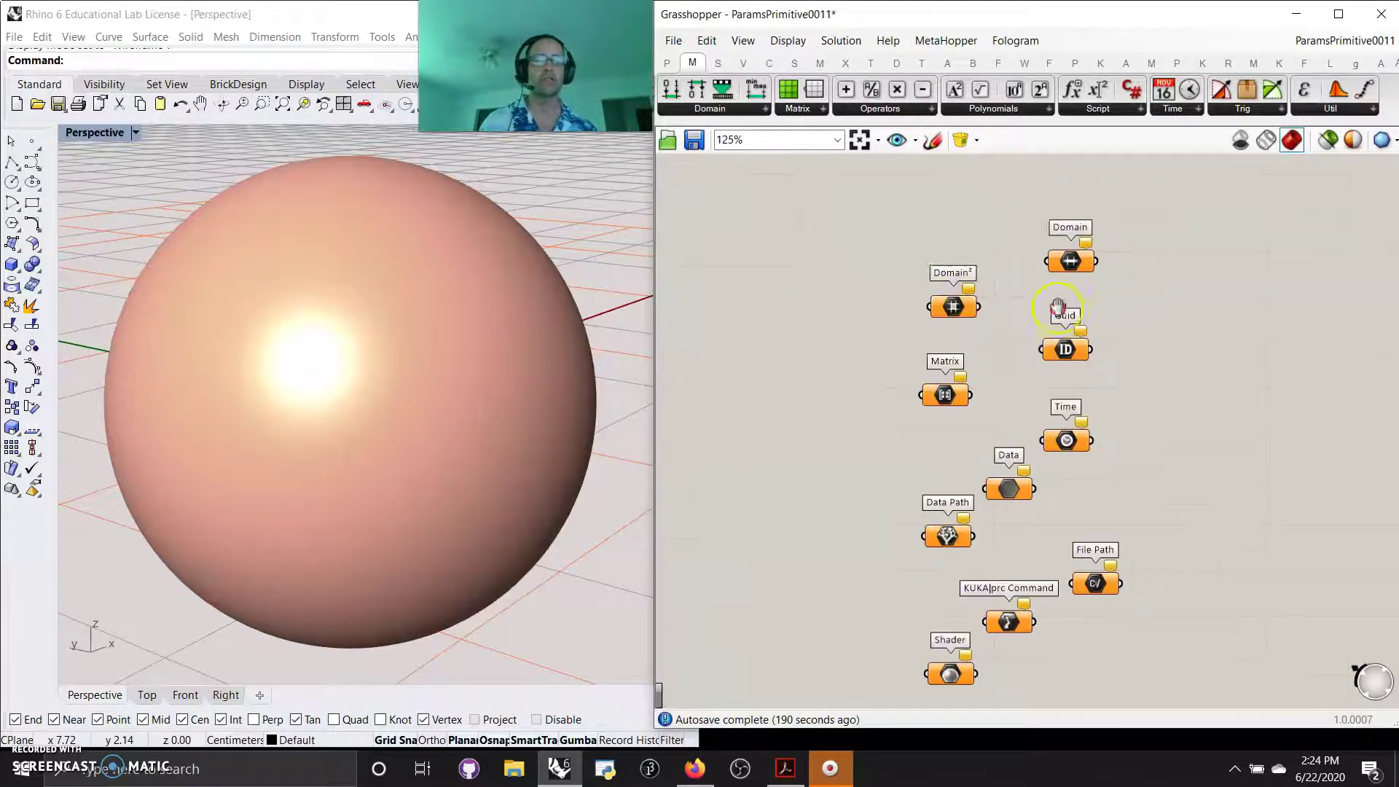
right_click_drag(969, 290, 958, 297)
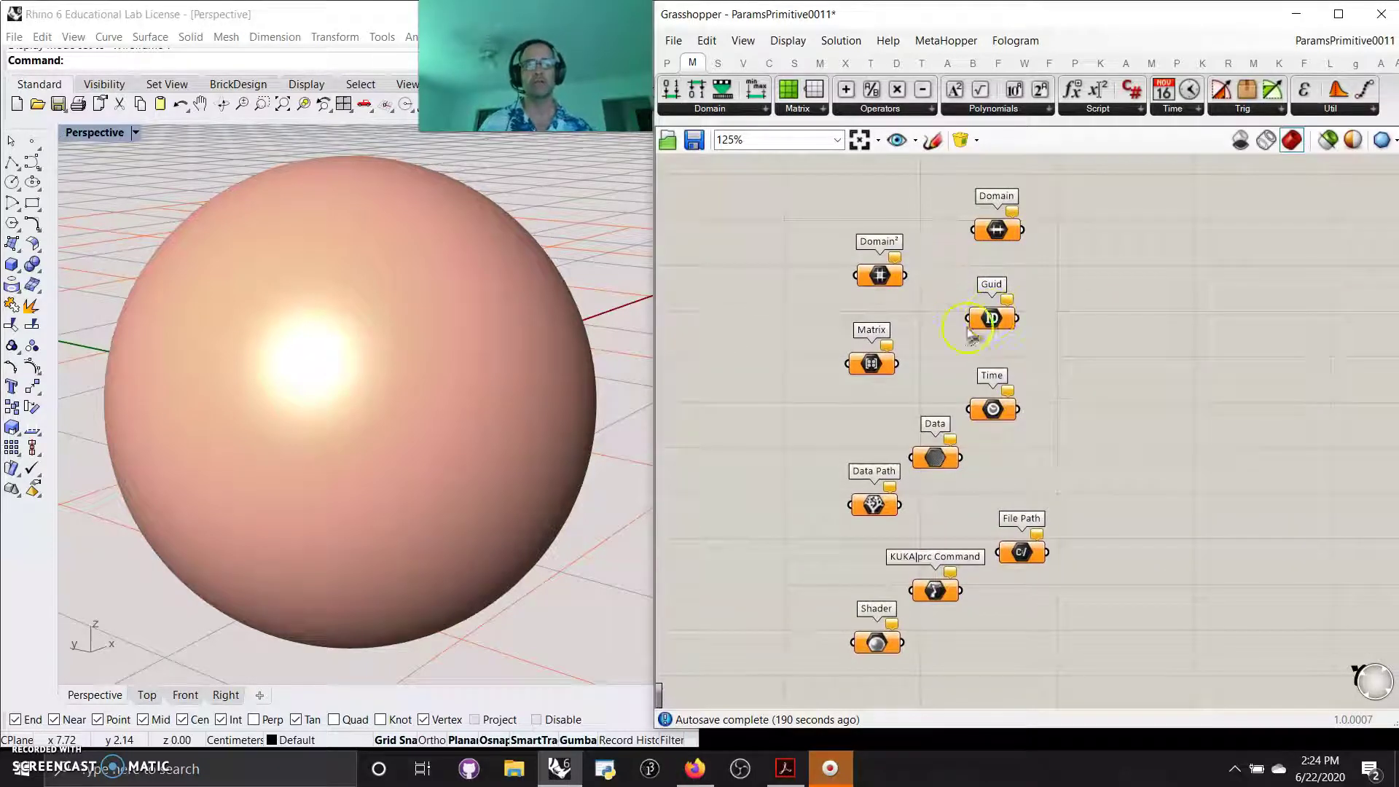
mouse_move(873, 372)
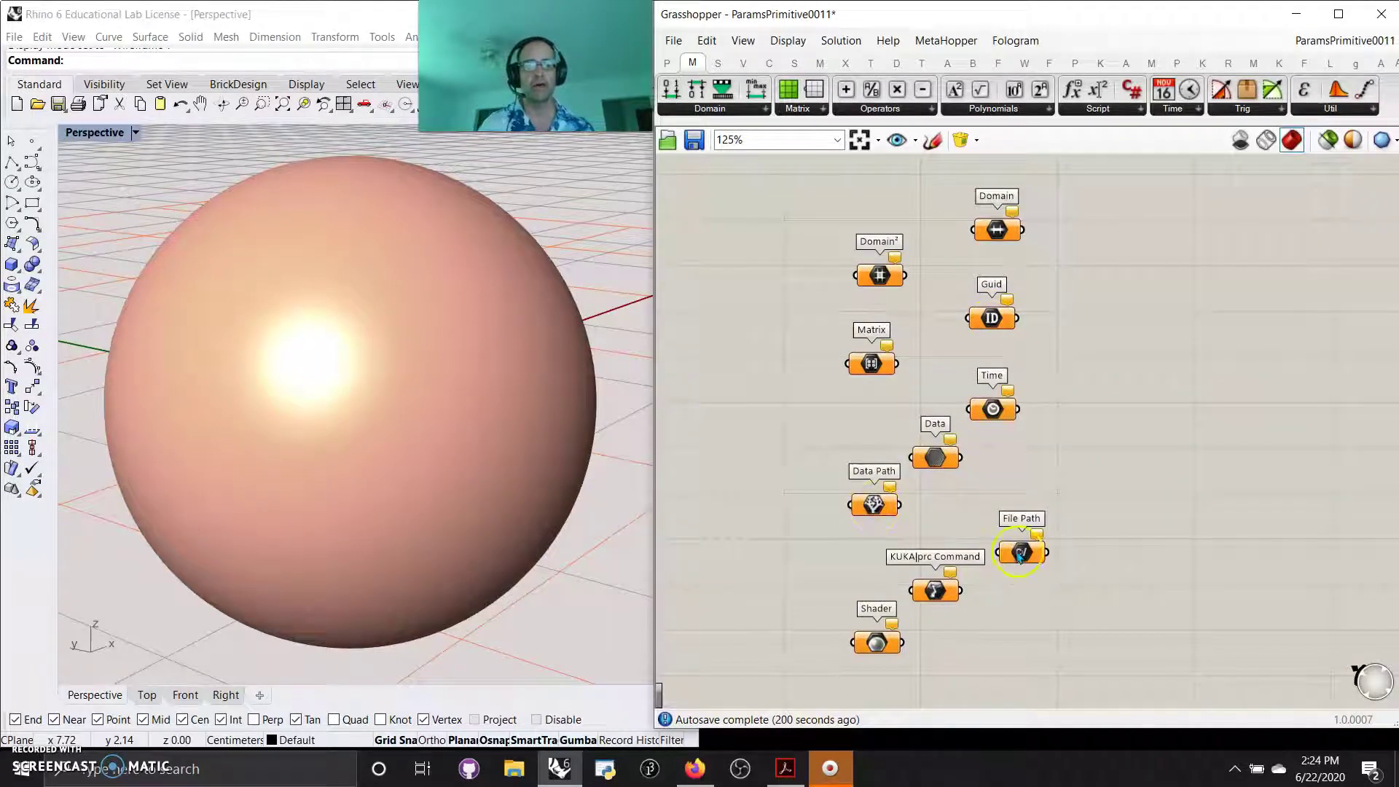
left_click_drag(1020, 556, 998, 534)
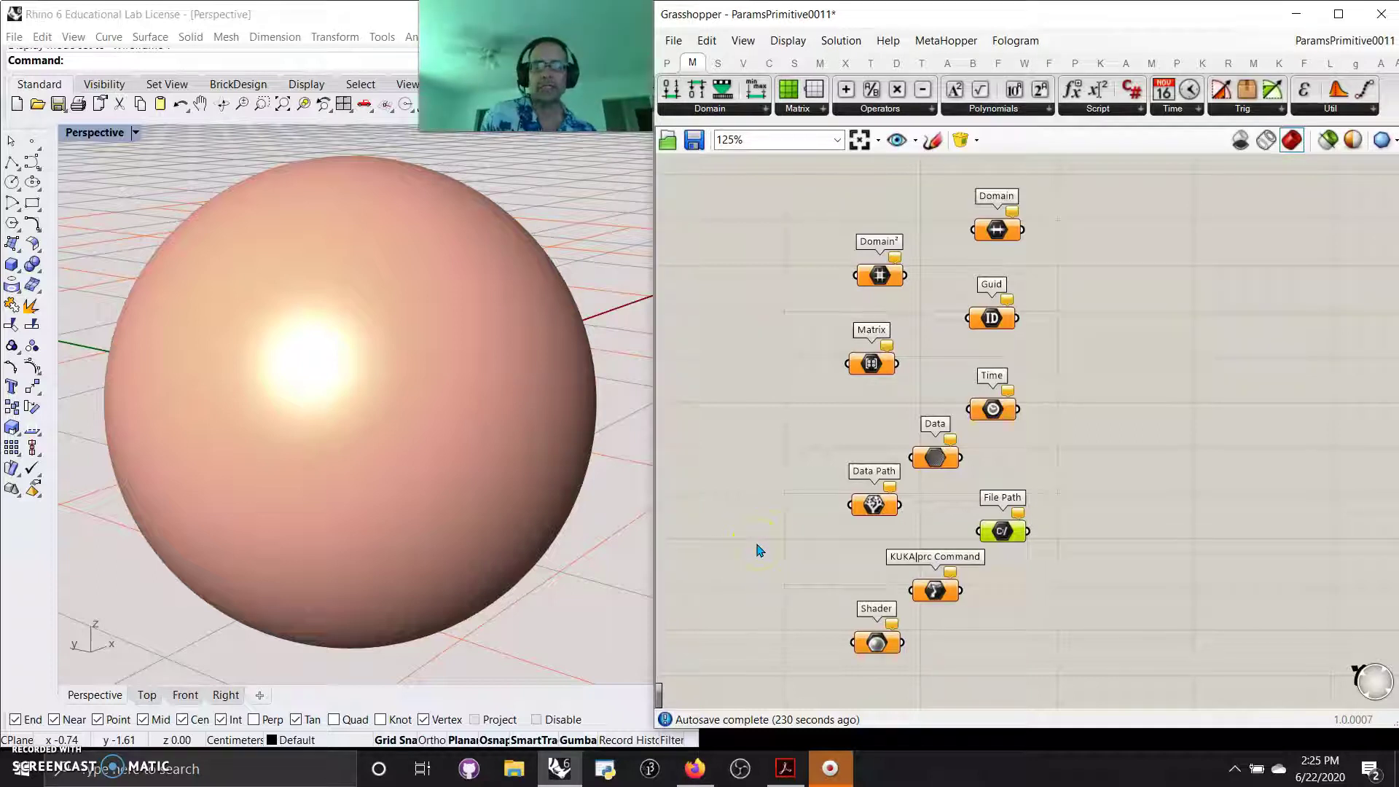
left_click(860, 578)
Step: Slightly reposition the loose Data Path, Data, Time, Guid, Domain, Domain² and Matrix parameters
left_click_drag(874, 504, 884, 513)
left_click(935, 463)
left_click_drag(935, 463, 942, 447)
left_click_drag(992, 409, 1011, 397)
left_click_drag(992, 318, 1012, 310)
left_click_drag(993, 239, 1007, 233)
left_click_drag(882, 278, 875, 264)
left_click_drag(849, 353, 857, 354)
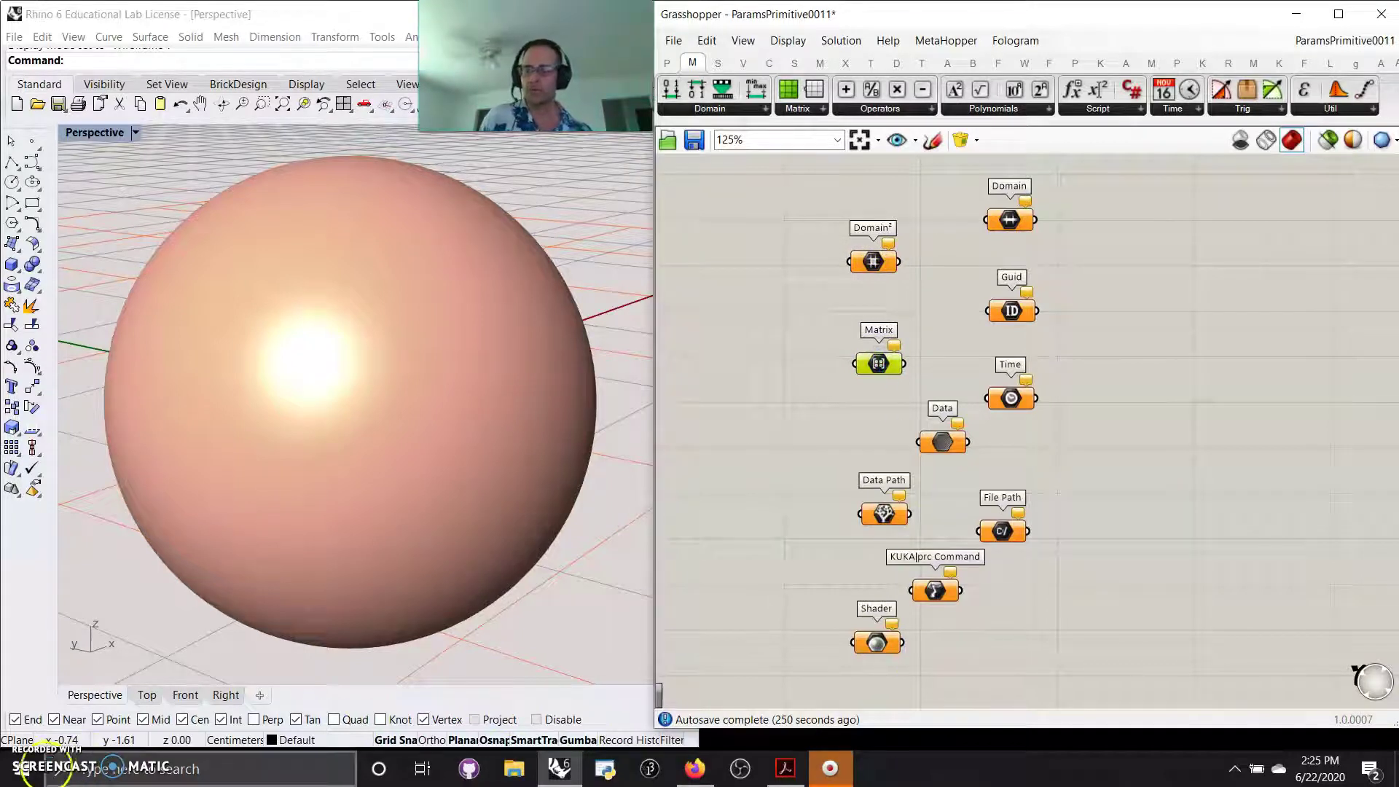